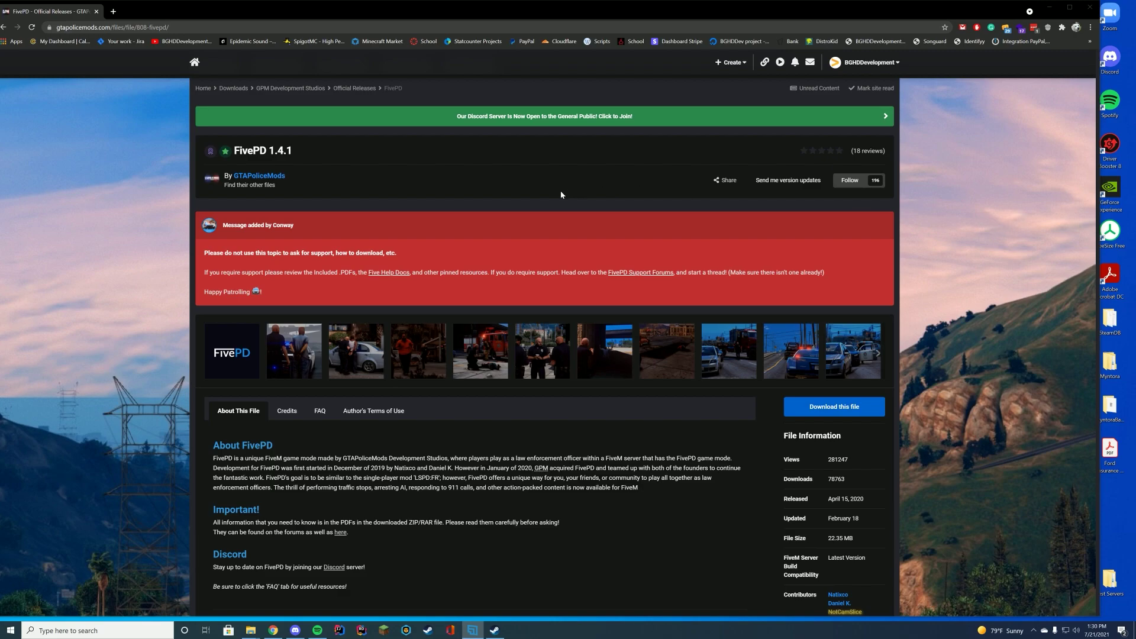
Step: Download FivePD 1.4.1 from its file page, agreeing to the download terms, and open the downloaded zip archive
scroll(562, 196, "down", 3)
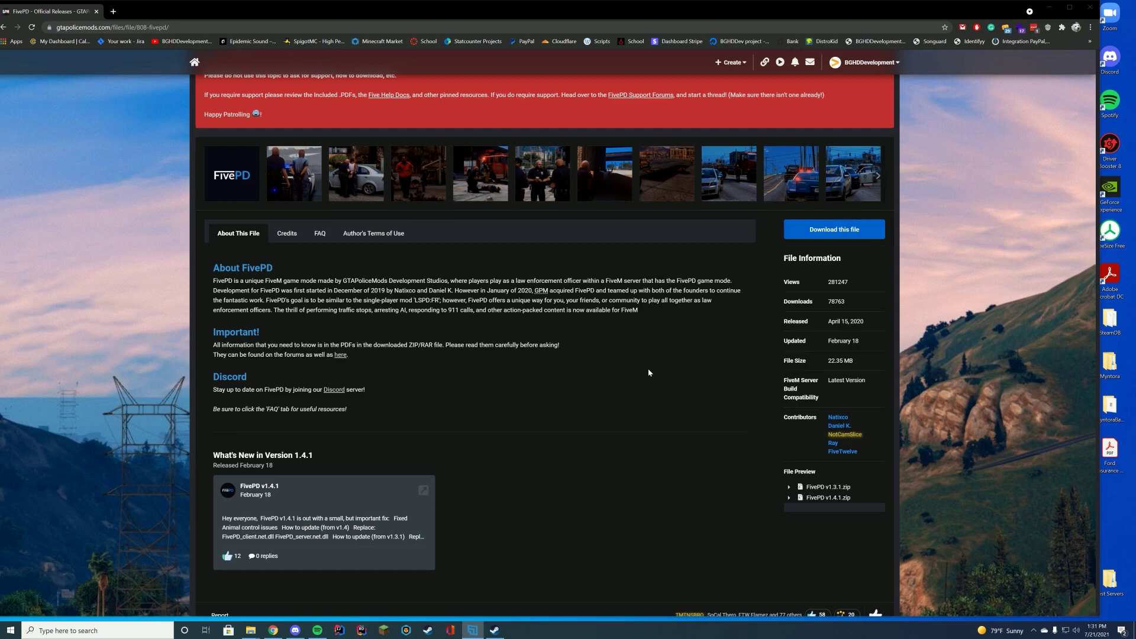
scroll(649, 371, "down", 2)
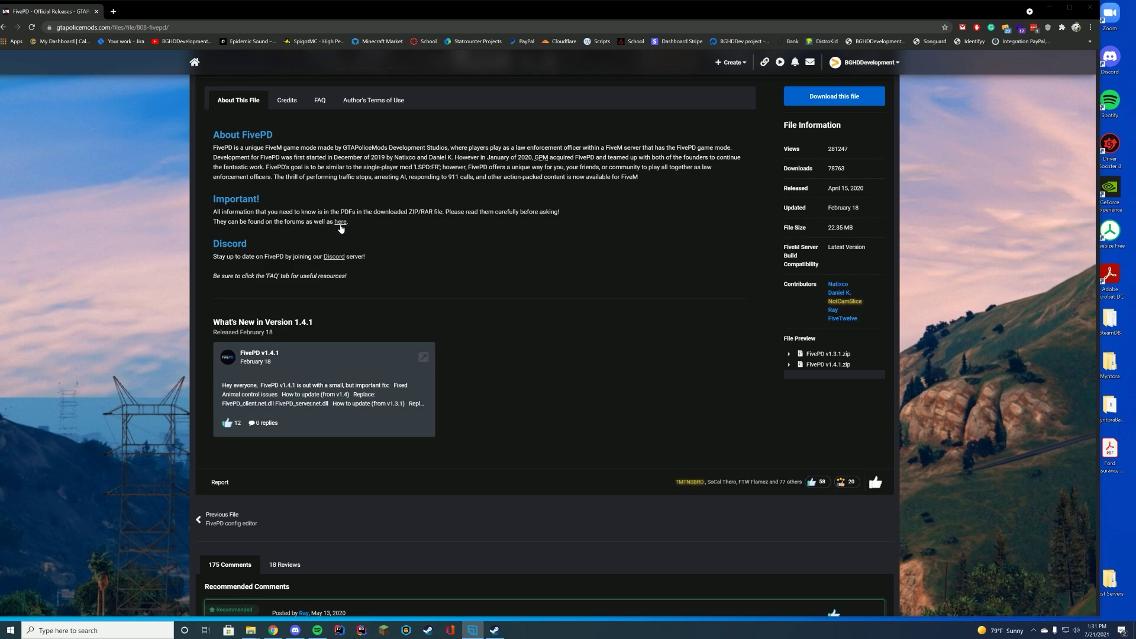
scroll(341, 229, "up", 3)
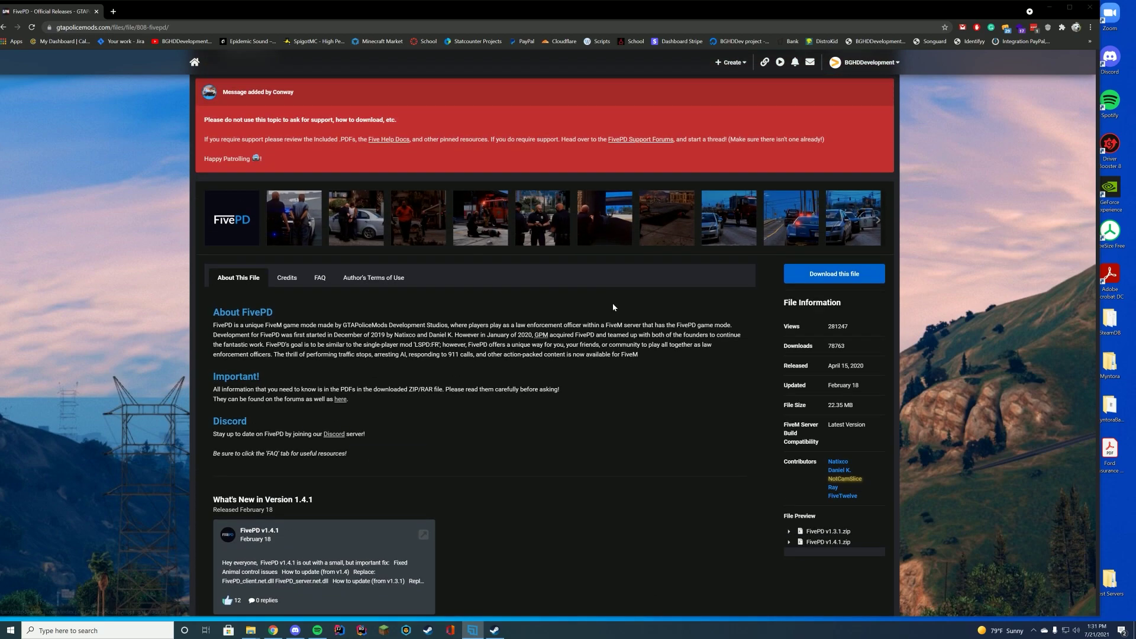
left_click(846, 274)
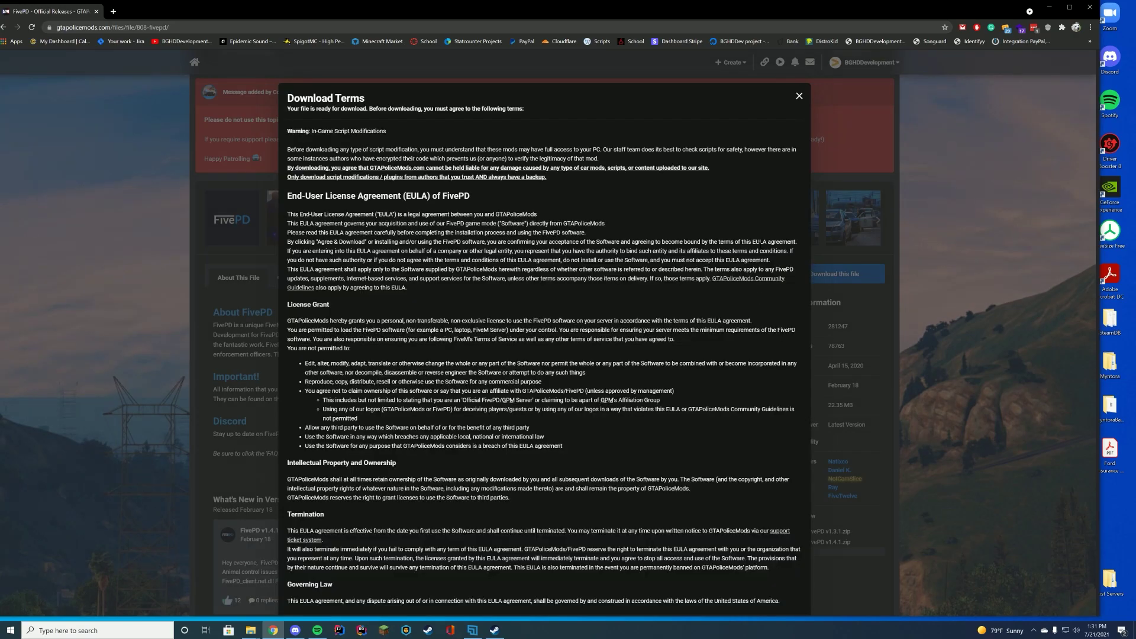
scroll(784, 488, "down", 3)
left_click(768, 501)
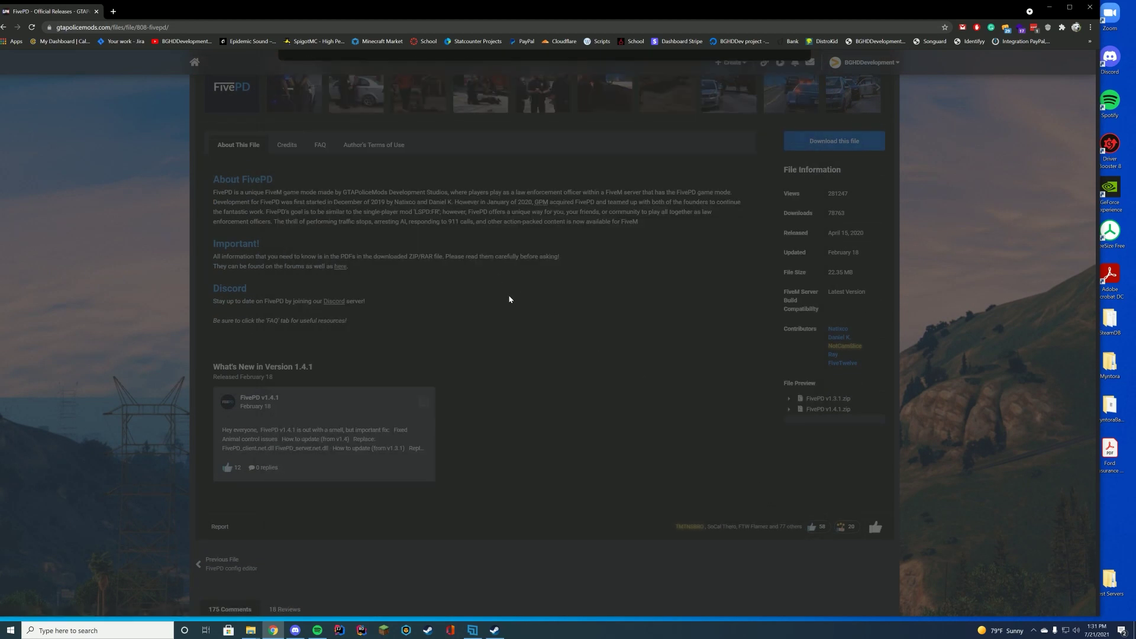
left_click(777, 264)
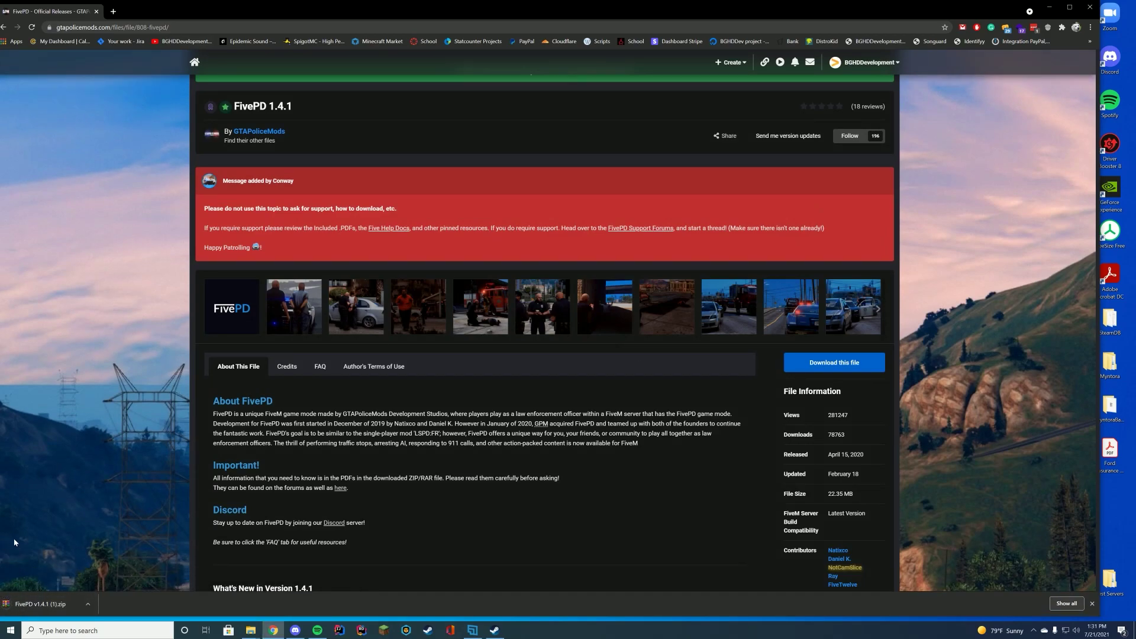
left_click(46, 604)
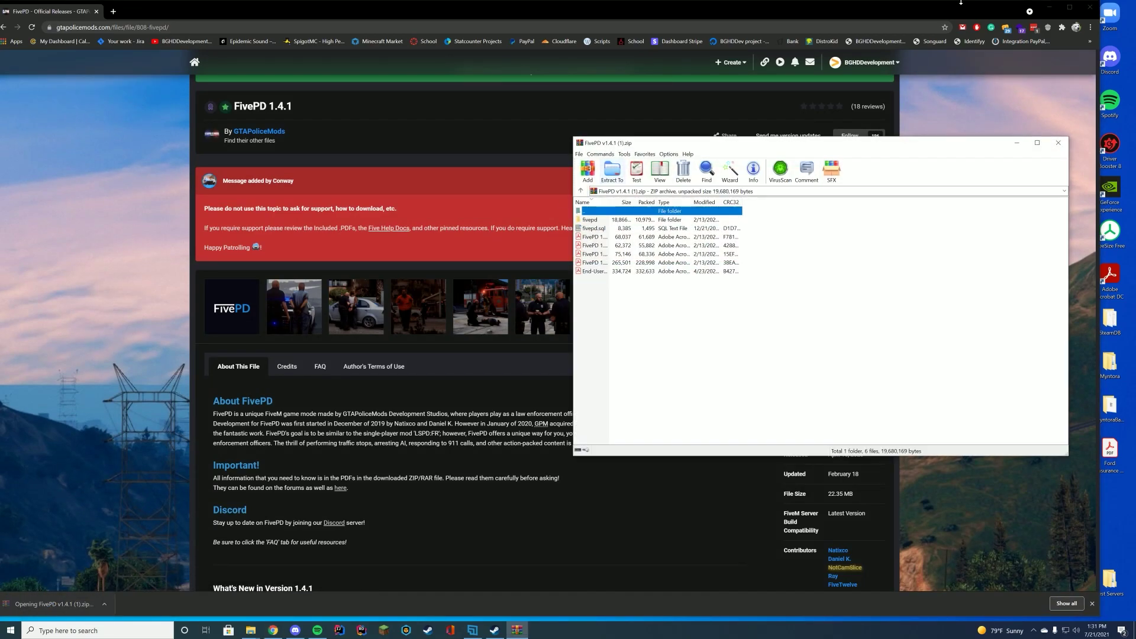
left_click(1049, 7)
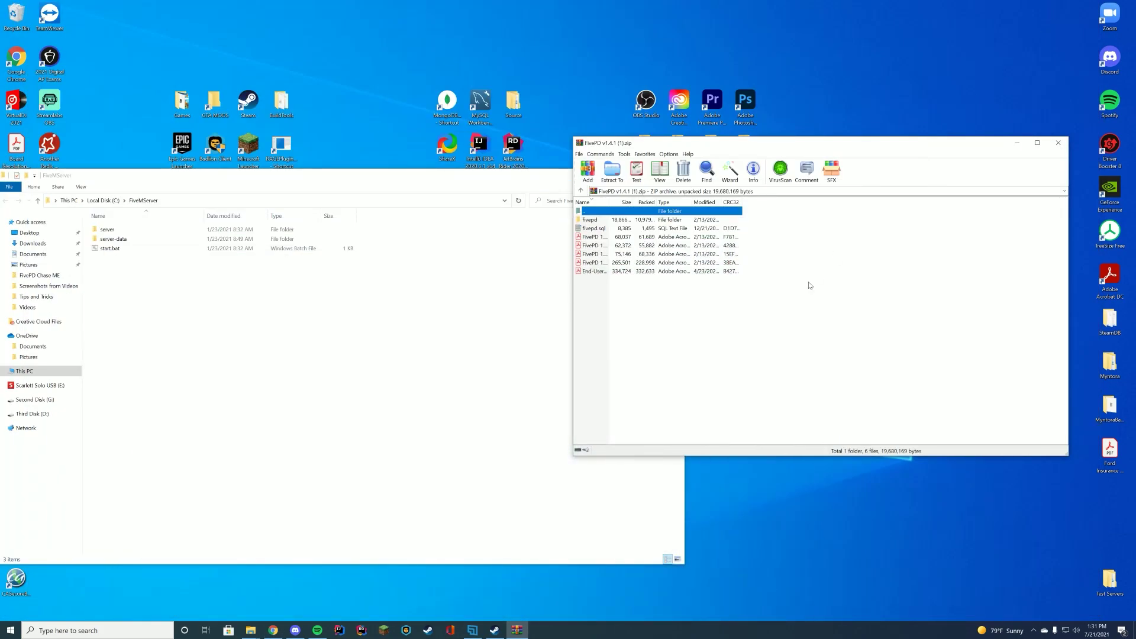
Step: Open the FivePD 1.4 README PDF from the archive and read its notes, install section and FAQ
double_click(592, 245)
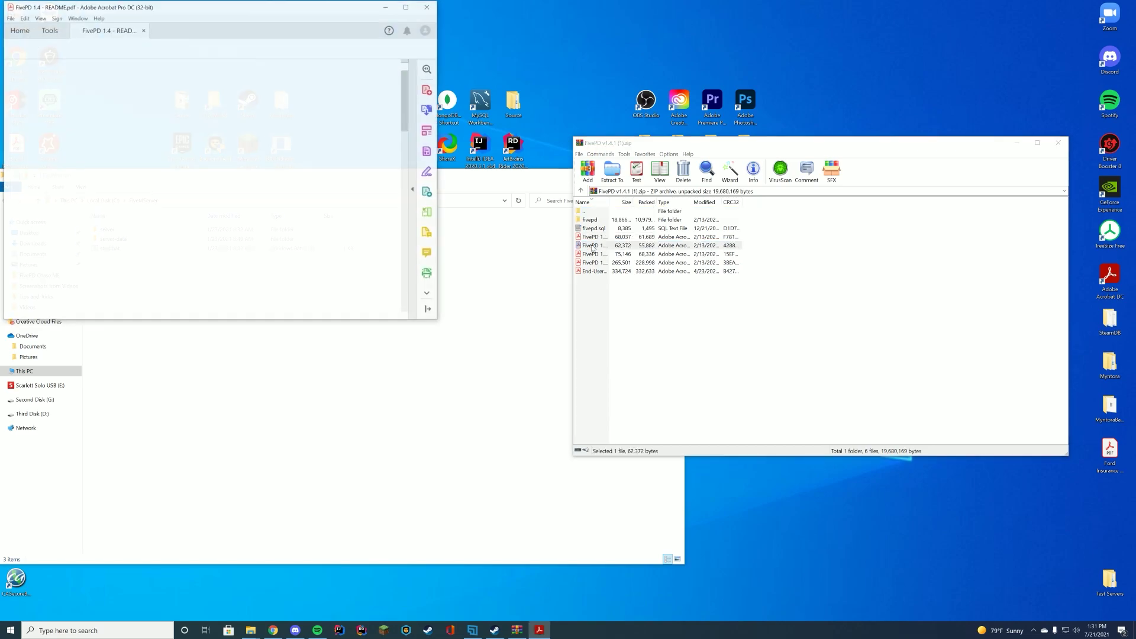
left_click_drag(332, 7, 608, 42)
left_click_drag(683, 130, 683, 211)
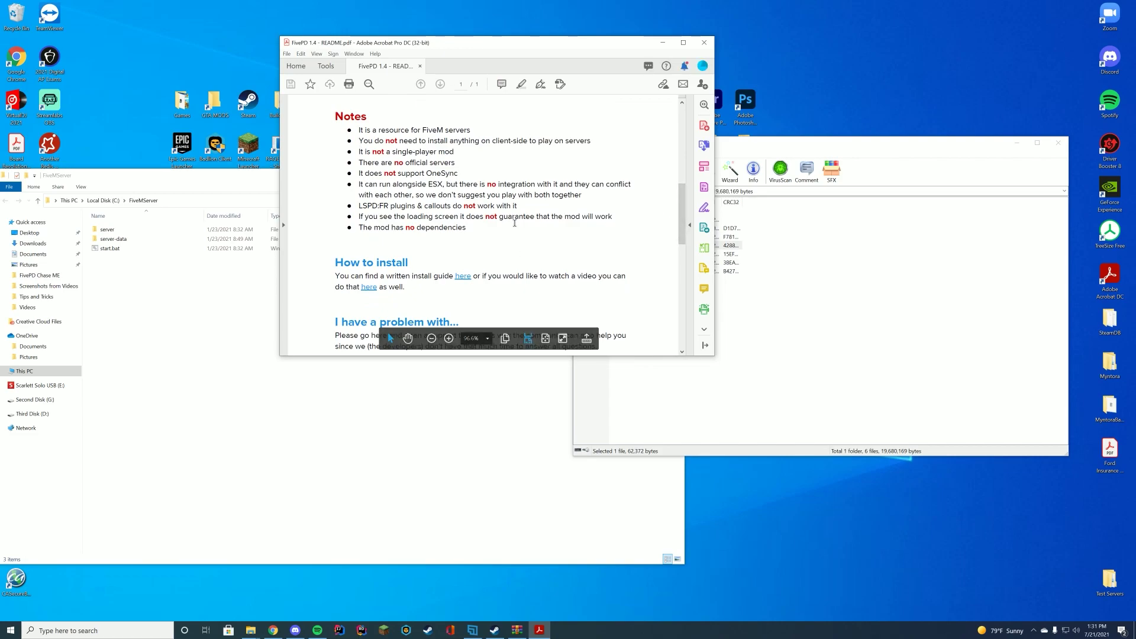
left_click_drag(360, 151, 456, 165)
left_click_drag(359, 173, 461, 175)
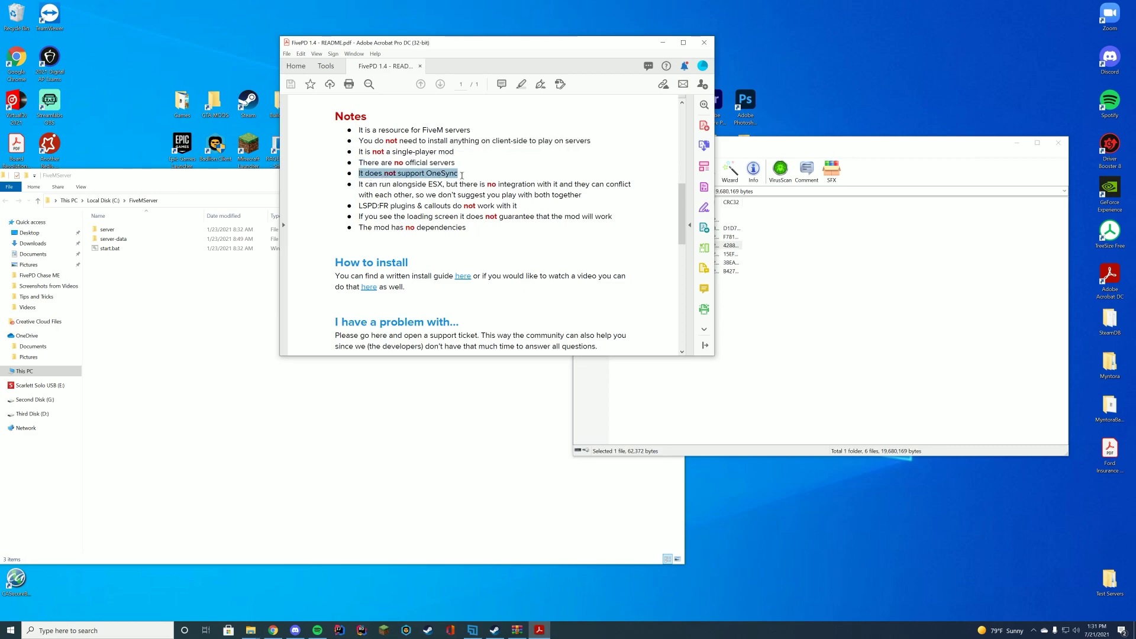
left_click(461, 175)
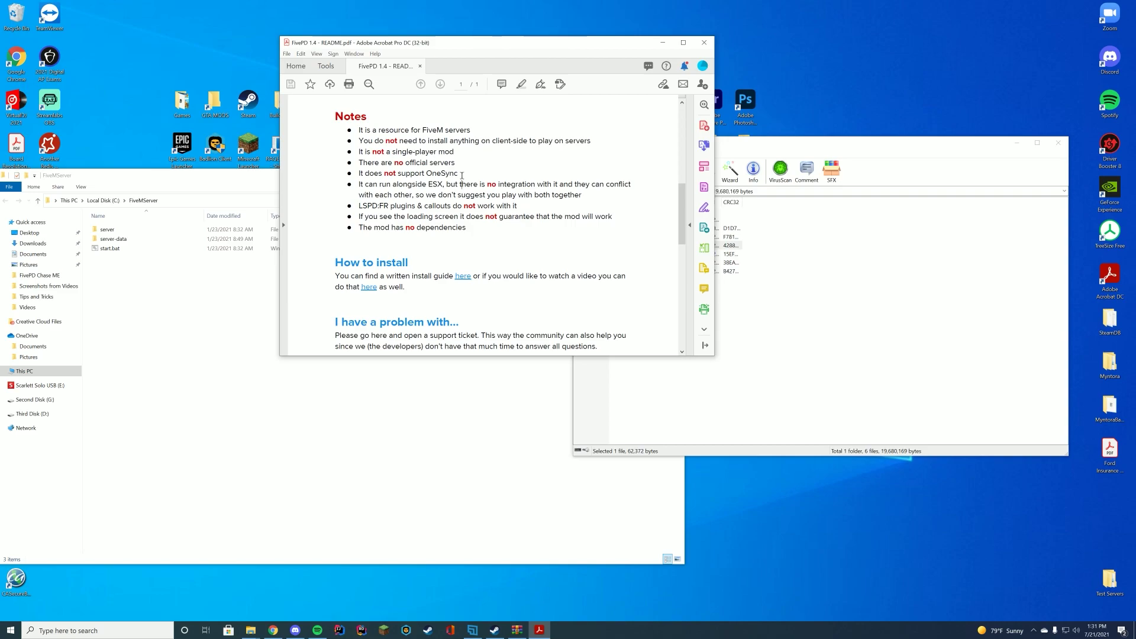
left_click_drag(366, 185, 597, 198)
left_click(604, 205)
scroll(643, 221, "down", 3)
scroll(492, 213, "down", 6)
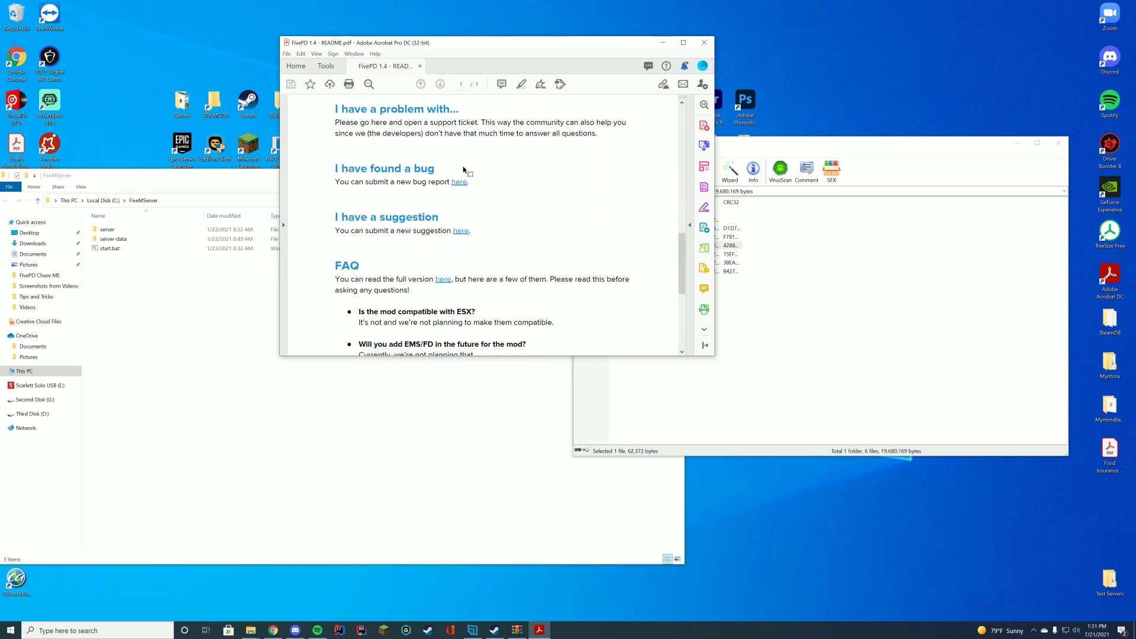
scroll(537, 202, "down", 5)
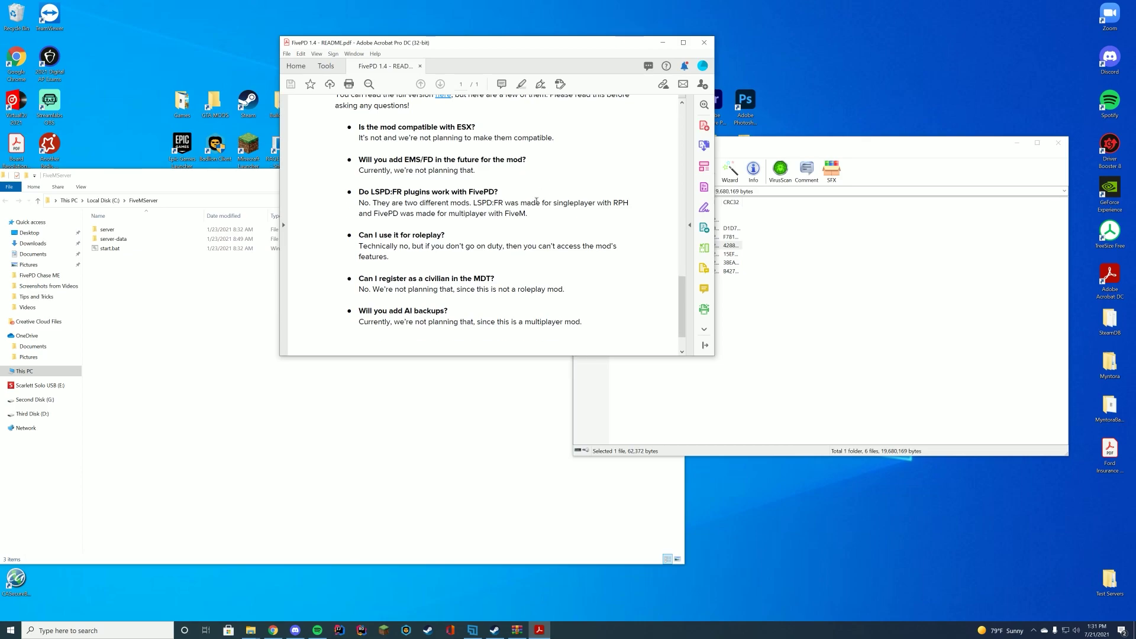
left_click(704, 42)
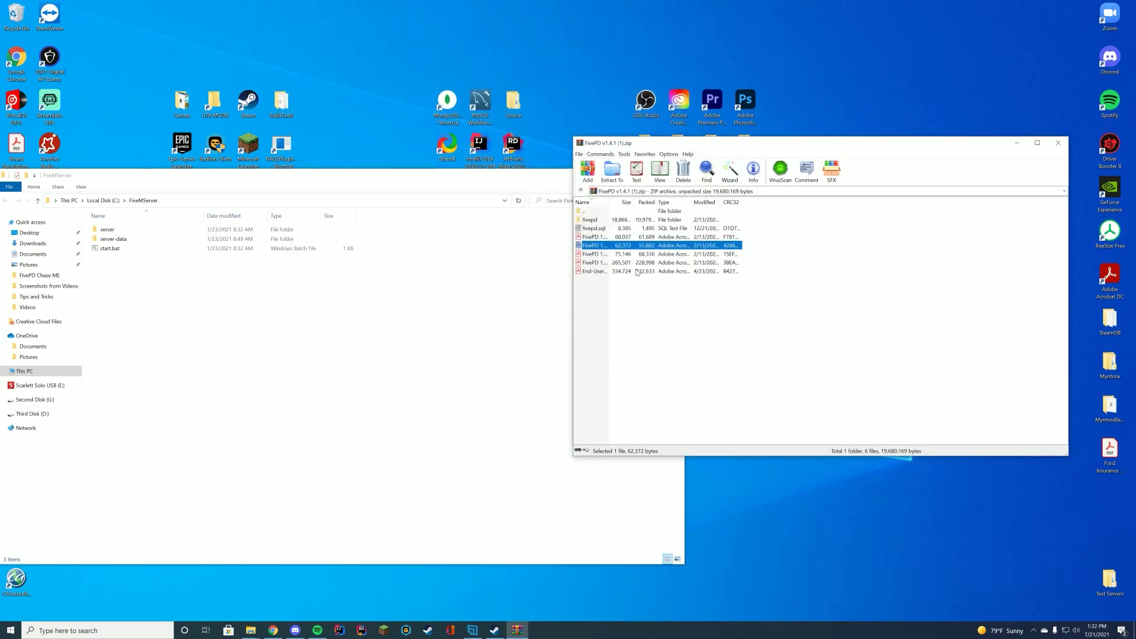
Step: Open the PDF listed directly below the README in the archive, skim through it and close it
double_click(594, 256)
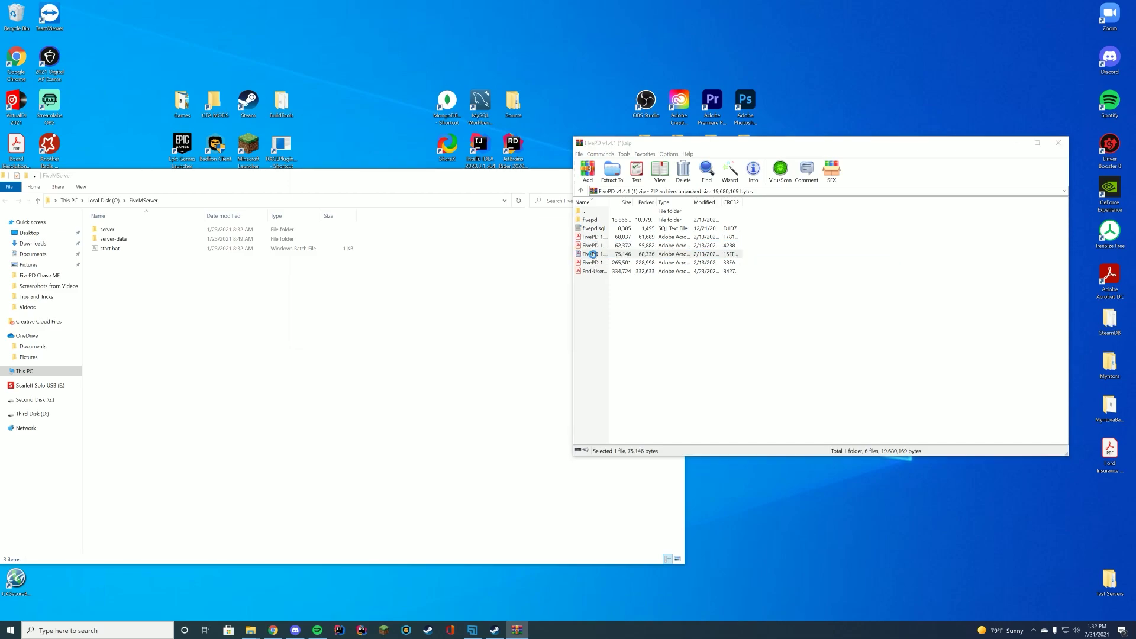
left_click_drag(683, 118, 686, 292)
left_click(703, 43)
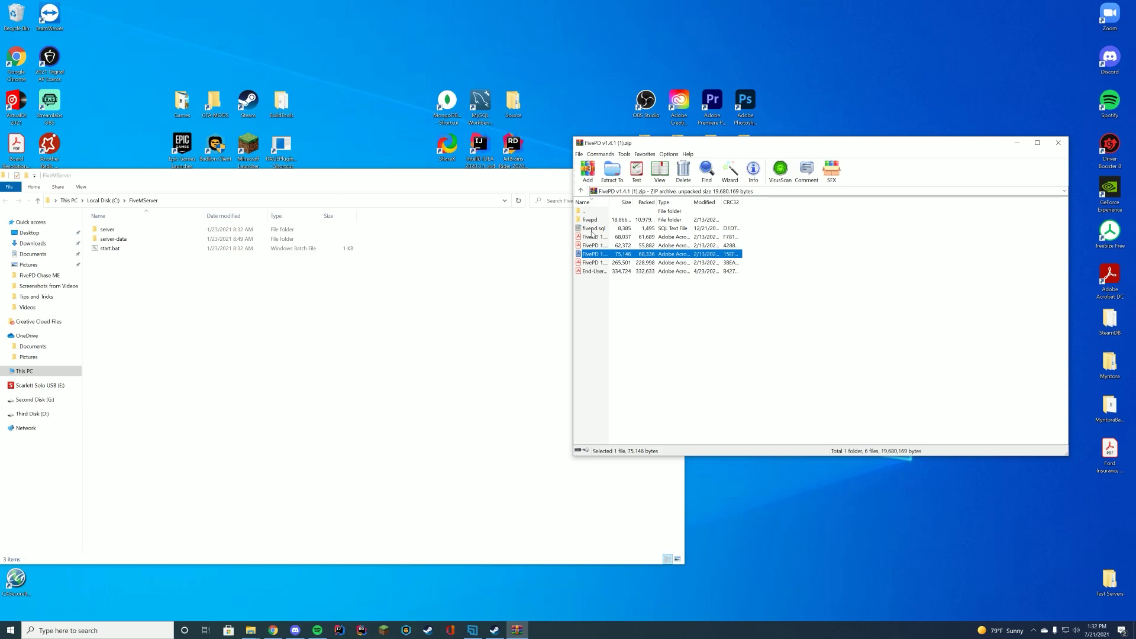
Step: Copy the fivepd folder from the archive into FiveMServer's server-data\resources folder and close the archive
left_click_drag(481, 177, 538, 137)
left_click(847, 264)
double_click(605, 217)
double_click(591, 212)
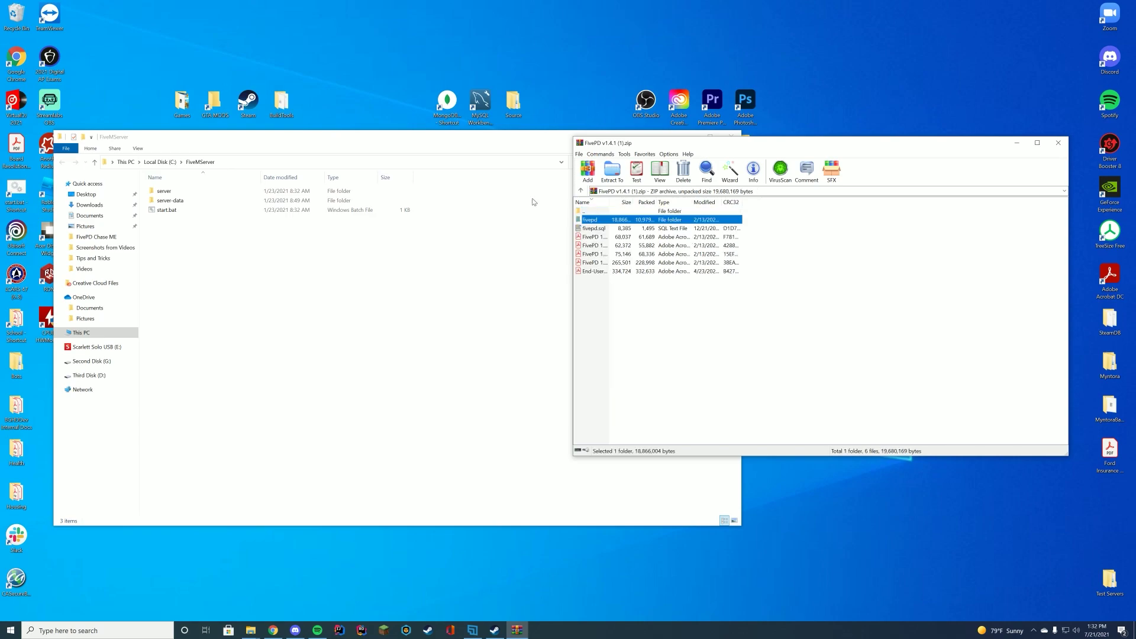
double_click(175, 201)
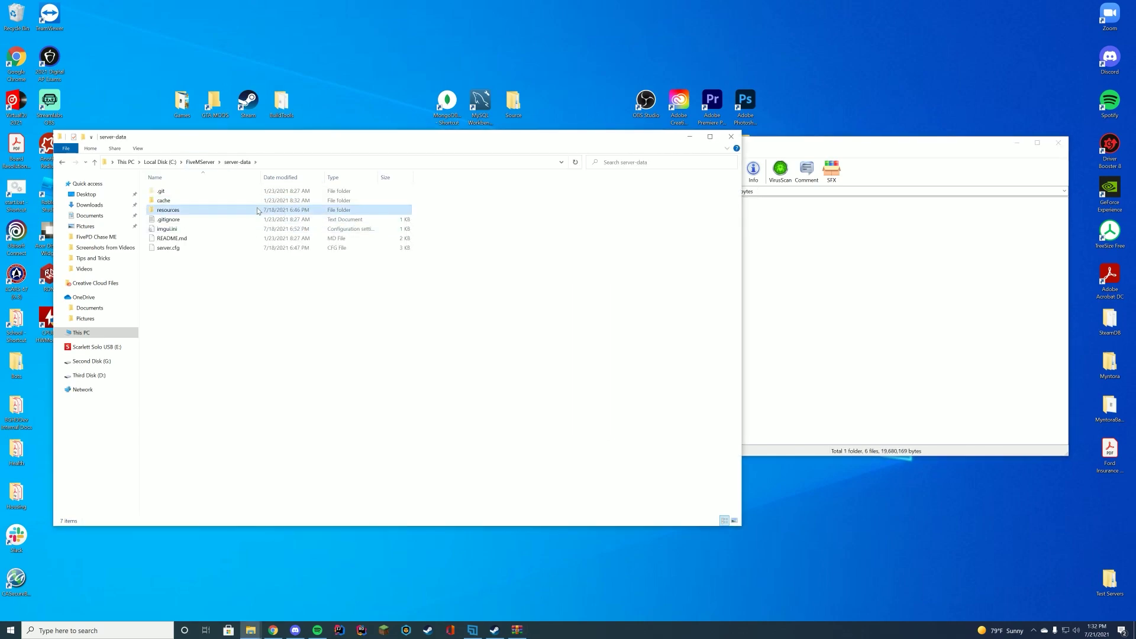
double_click(175, 210)
left_click(904, 284)
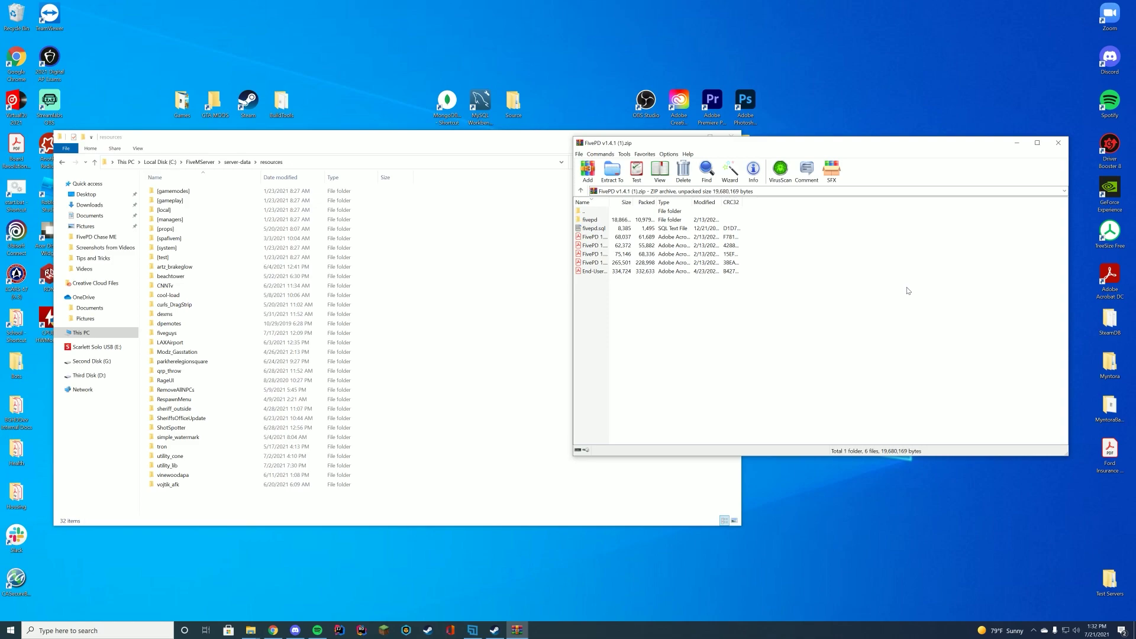
left_click_drag(590, 221, 408, 515)
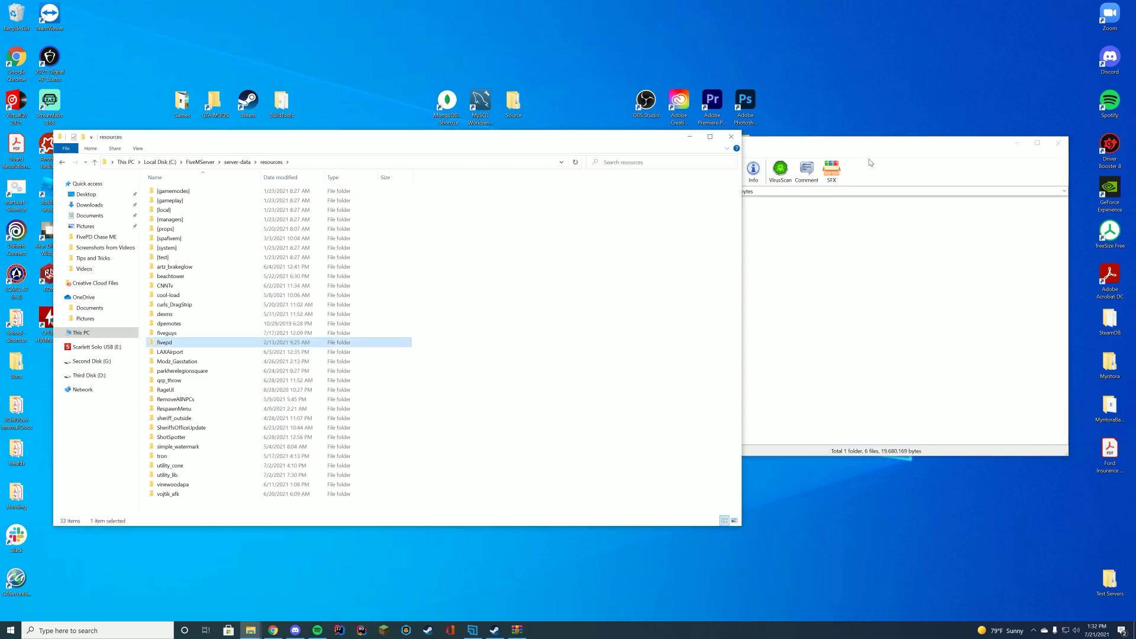
left_click(1053, 144)
Step: Go into the copied fivepd folder and open its config.json in Notepad++
left_click_drag(186, 137, 355, 72)
double_click(355, 277)
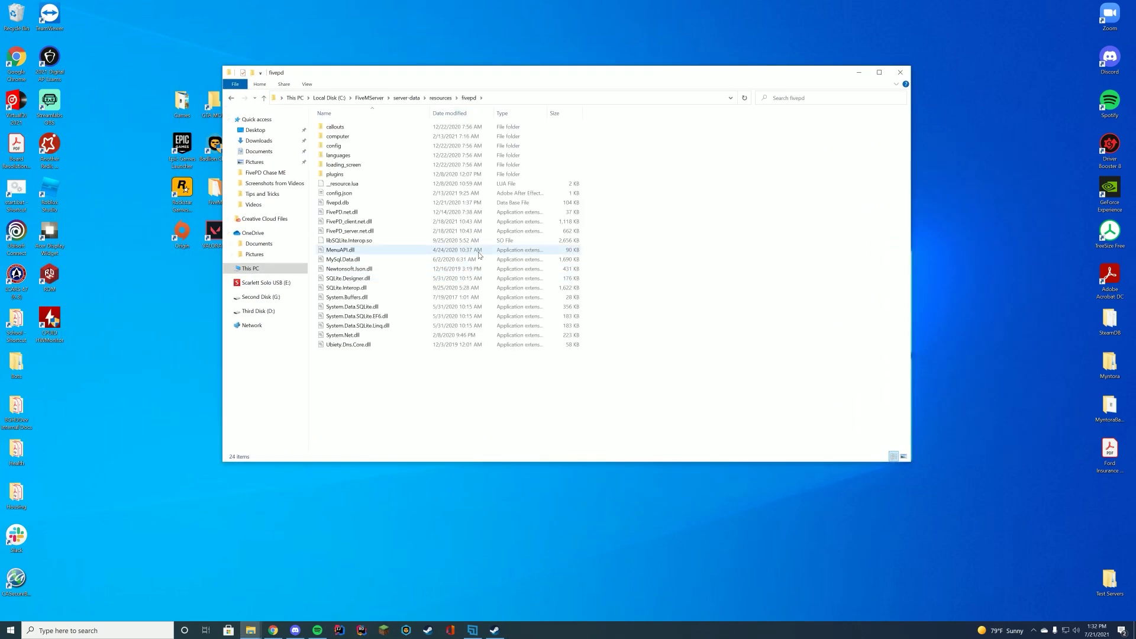
left_click(355, 278)
left_click(728, 241)
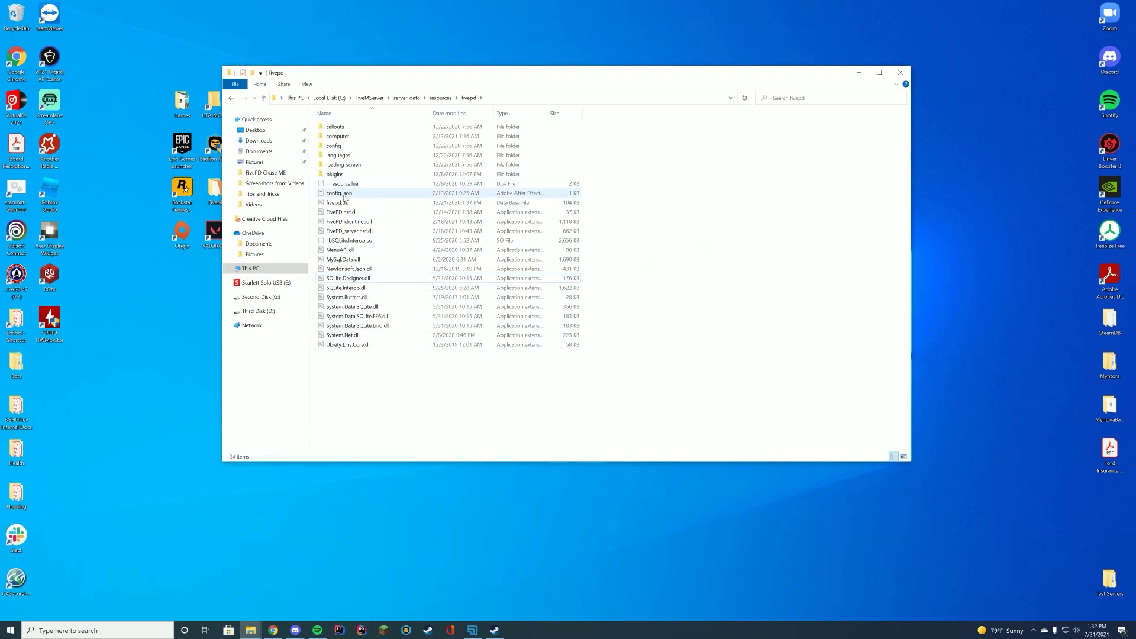
right_click(342, 193)
left_click(378, 228)
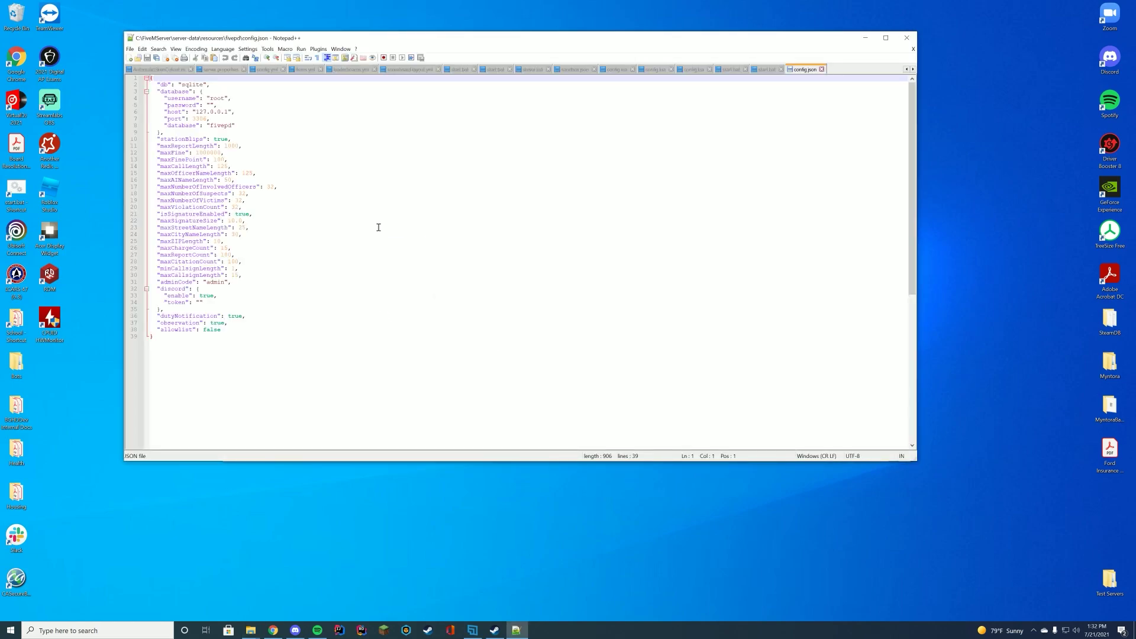
Step: Review the database type, report limits and Discord token settings in config.json, and close the editor
left_click_drag(182, 85, 204, 84)
left_click(216, 87)
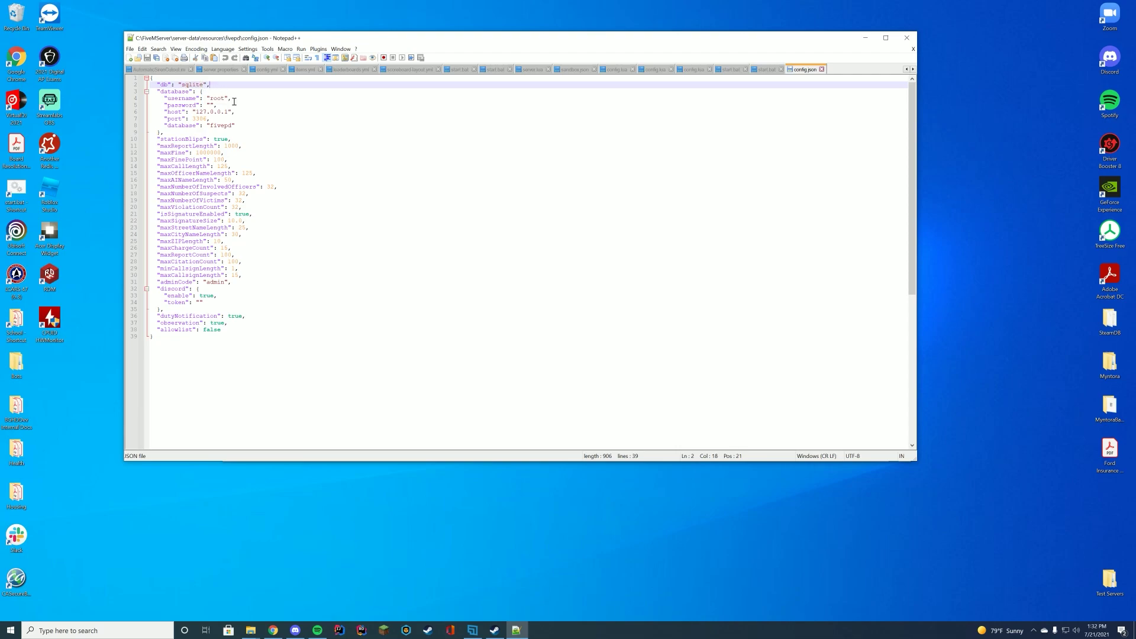
left_click(297, 138)
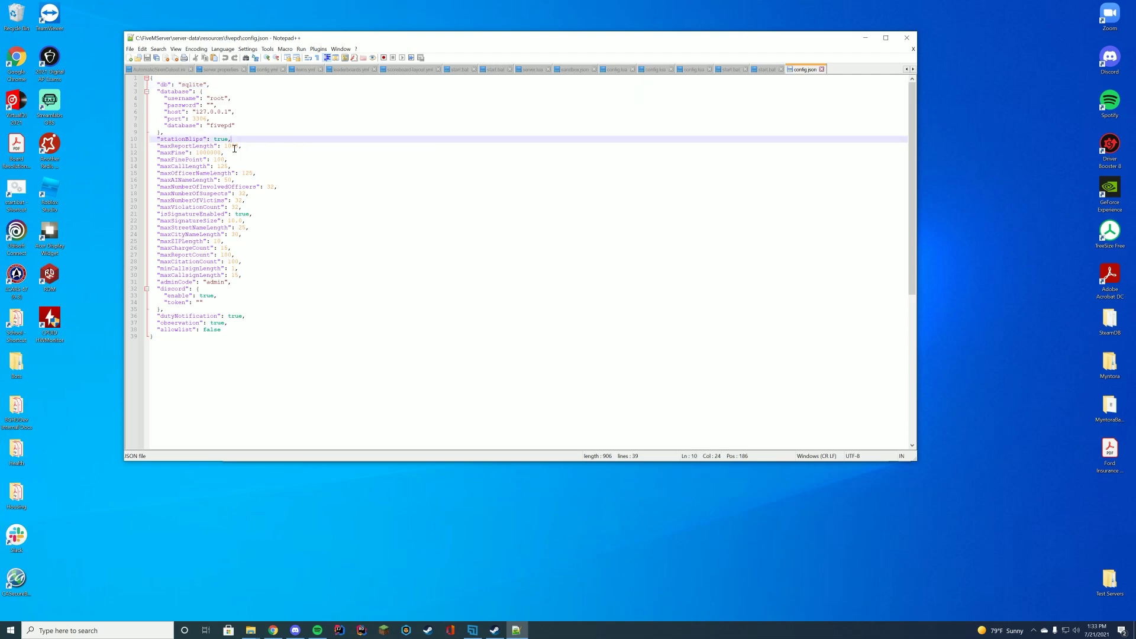
left_click_drag(154, 140, 378, 318)
left_click(378, 318)
left_click(372, 332)
left_click(353, 301)
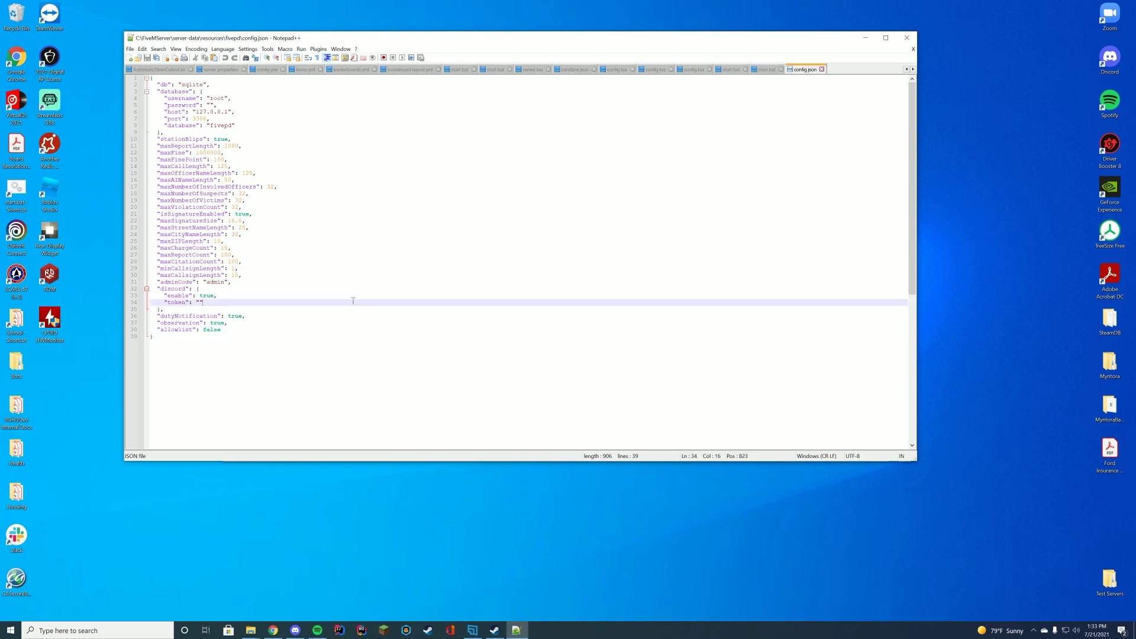
left_click(906, 37)
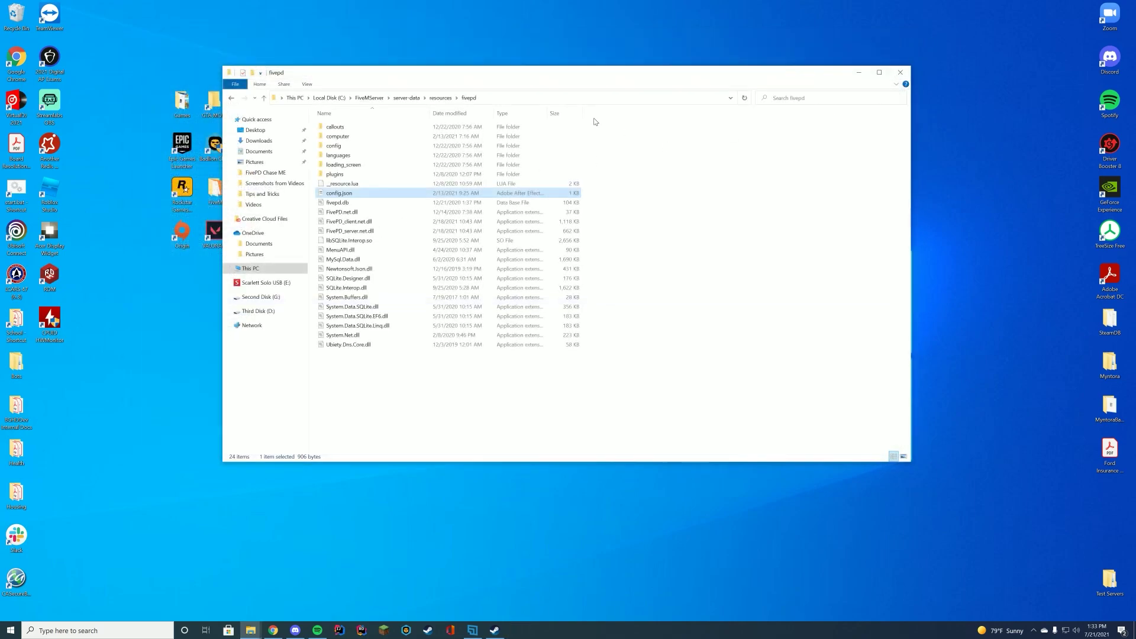
Step: Look inside the plugins folder of fivepd and return to the fivepd folder
double_click(335, 175)
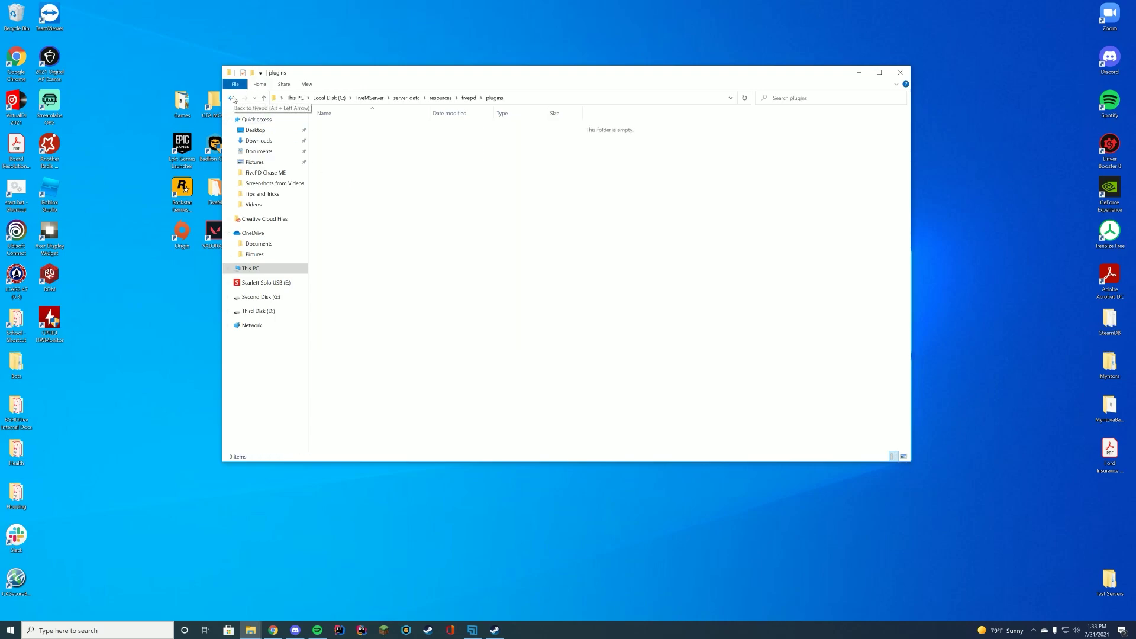
left_click(231, 98)
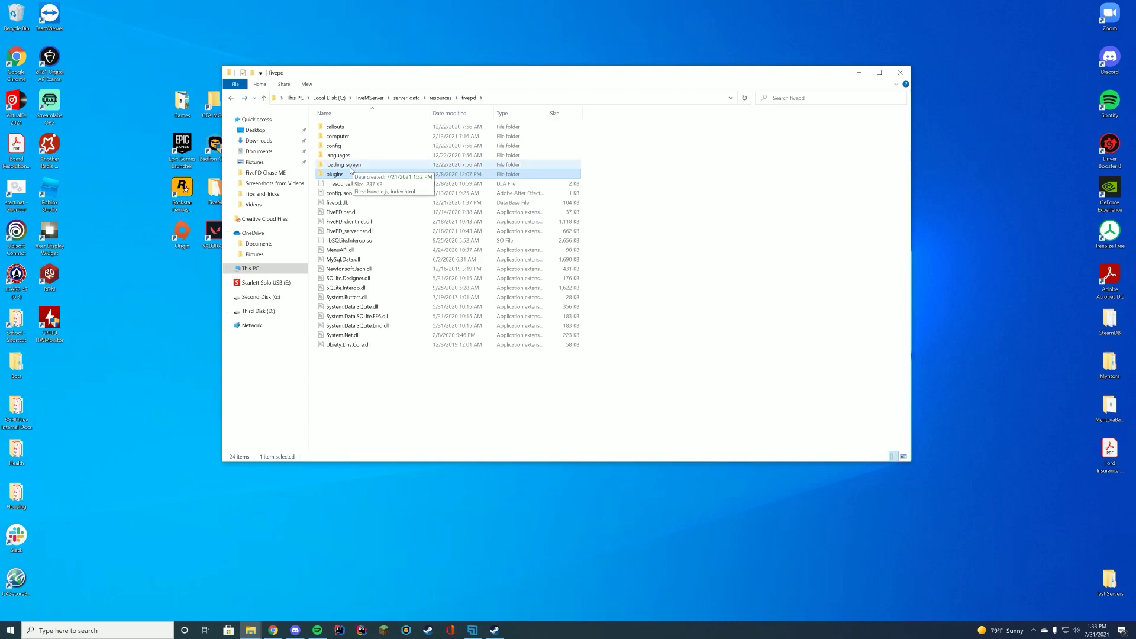
Step: Open vehicles.json from the fivepd config folder in Notepad++ and examine the first police vehicle entry
double_click(335, 146)
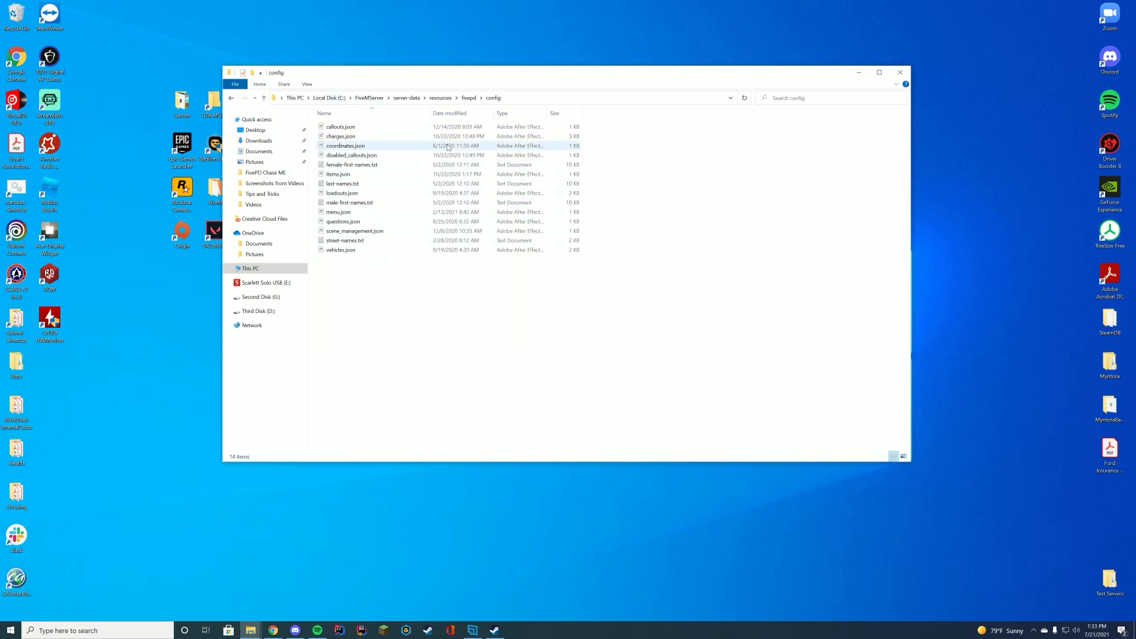
right_click(329, 126)
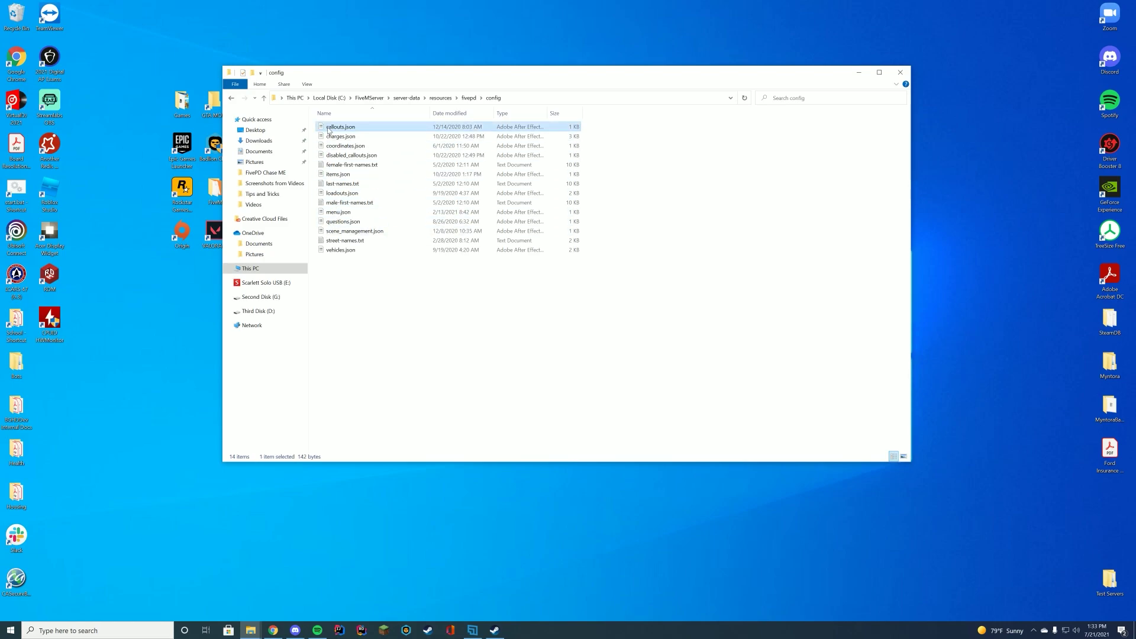
left_click(321, 164)
right_click(354, 251)
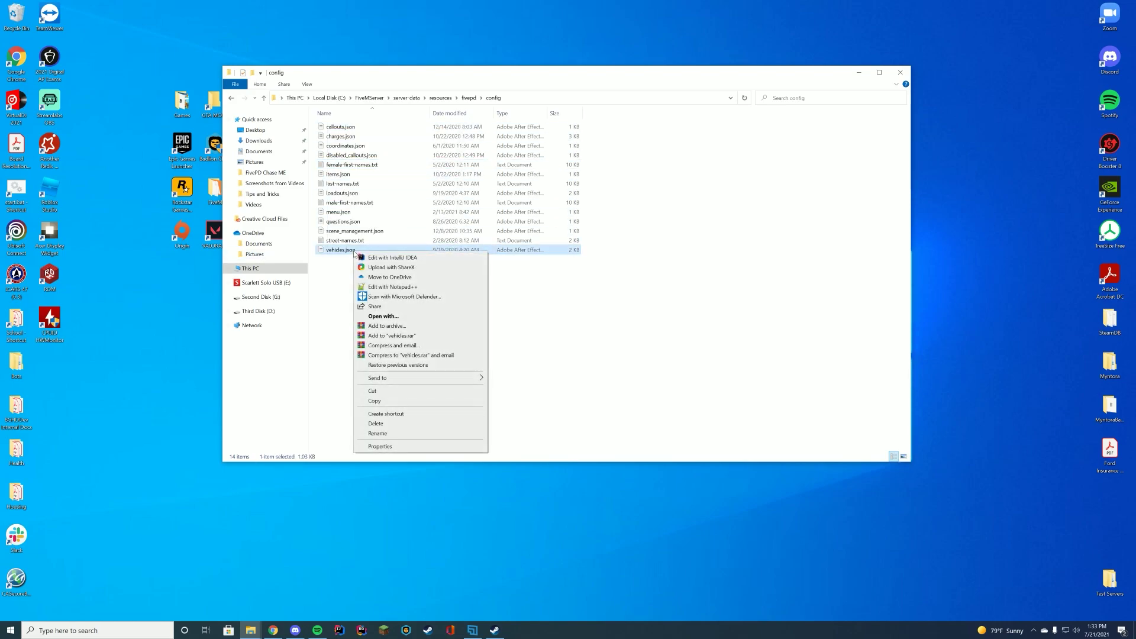
left_click(391, 289)
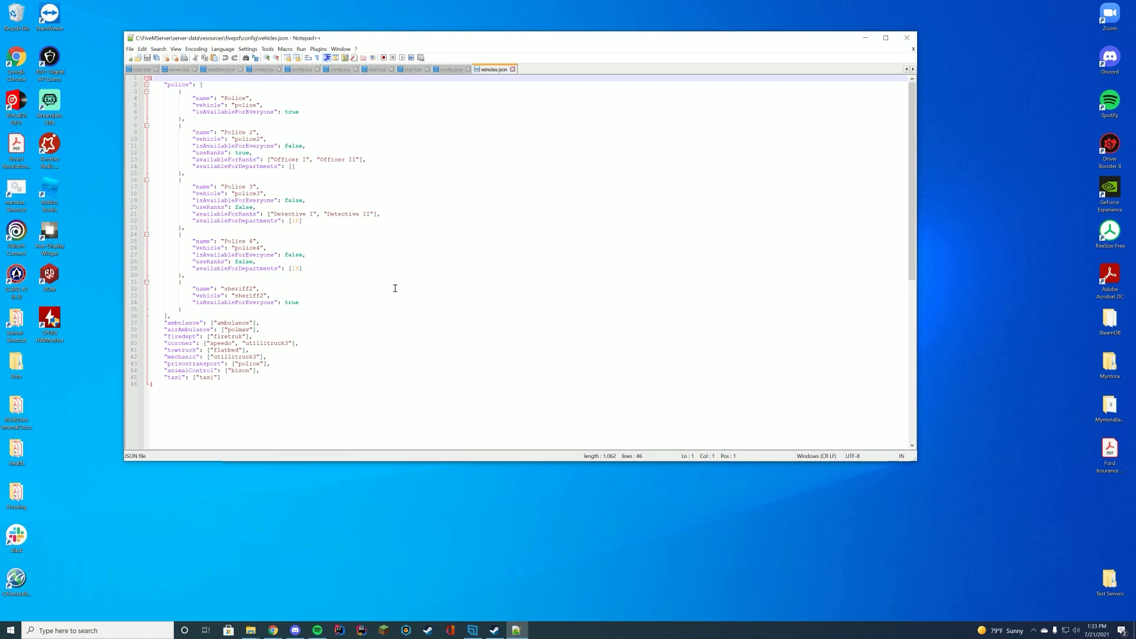
left_click_drag(195, 96, 409, 114)
left_click(408, 115)
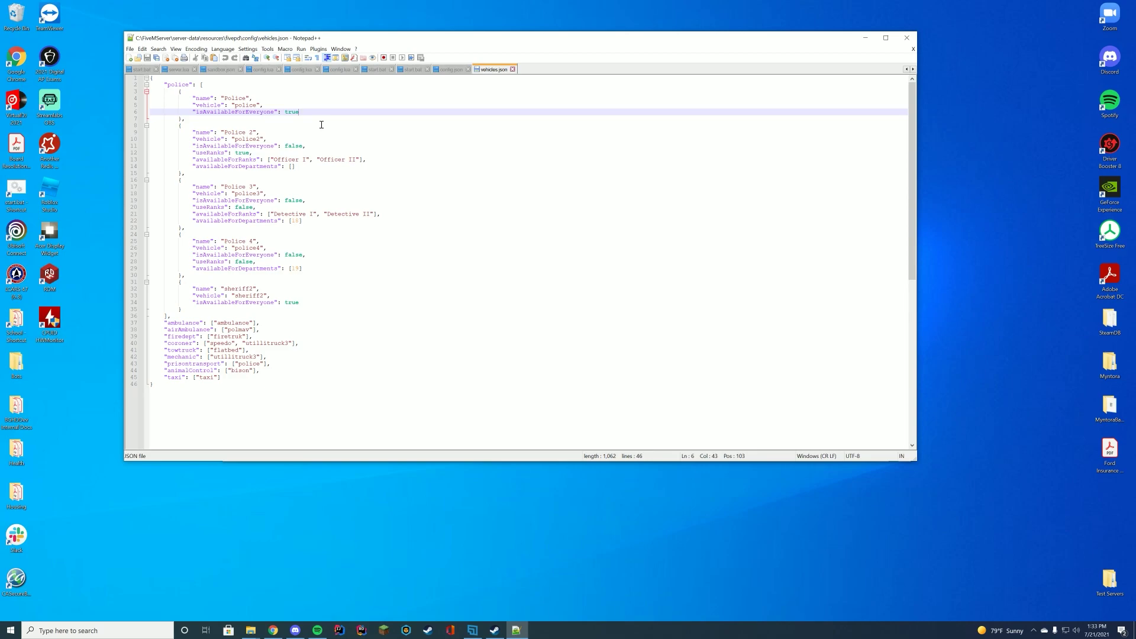
Step: Review the rank and department restrictions of the Police 2 entry in vehicles.json and close the editor
left_click(297, 167)
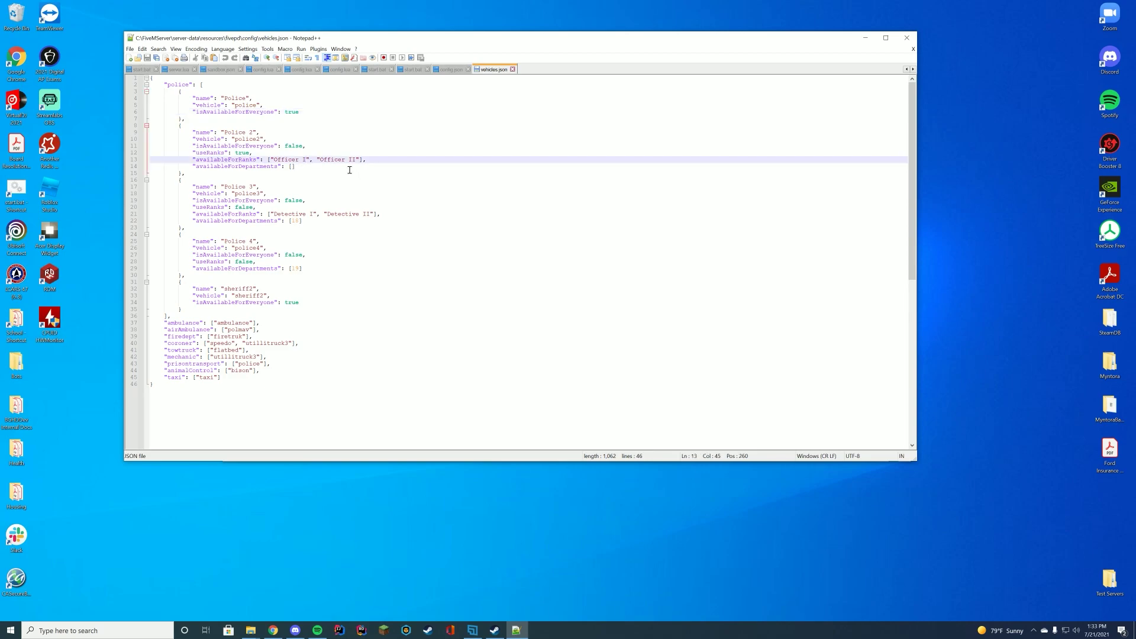
left_click(350, 169)
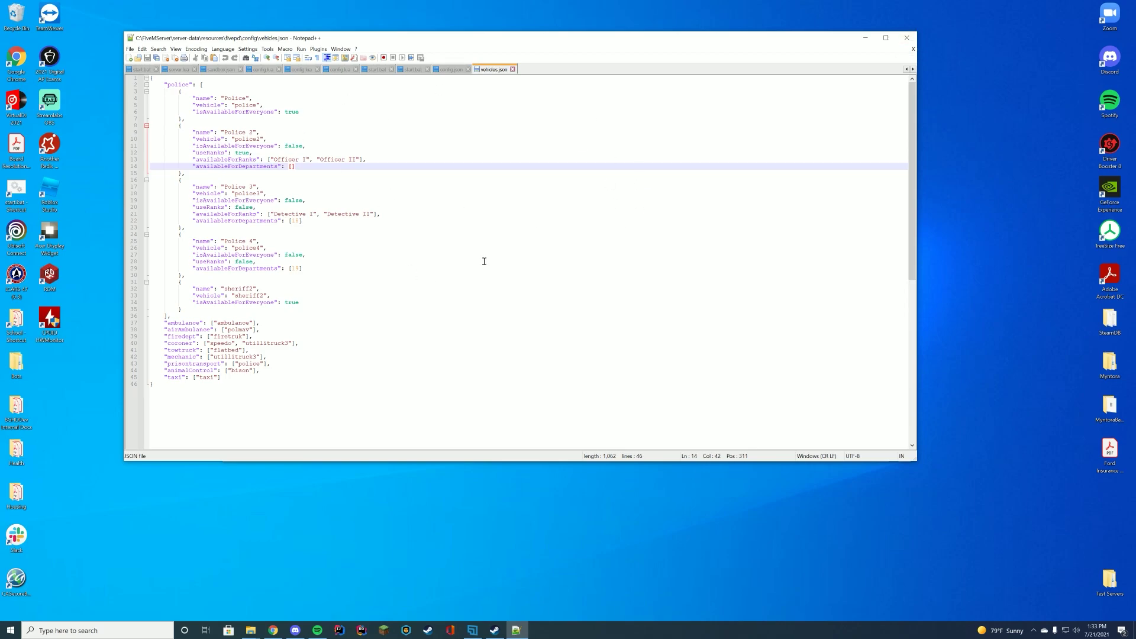
left_click(910, 39)
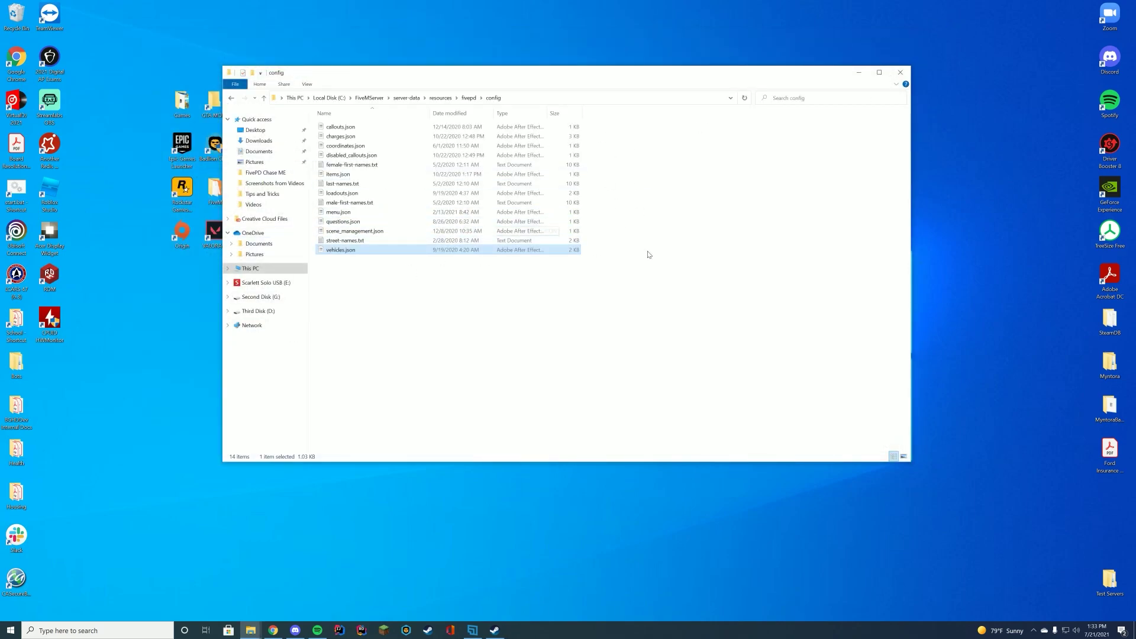
Step: Open street-names.txt from the fivepd config folder, read through the street list and close it
double_click(346, 241)
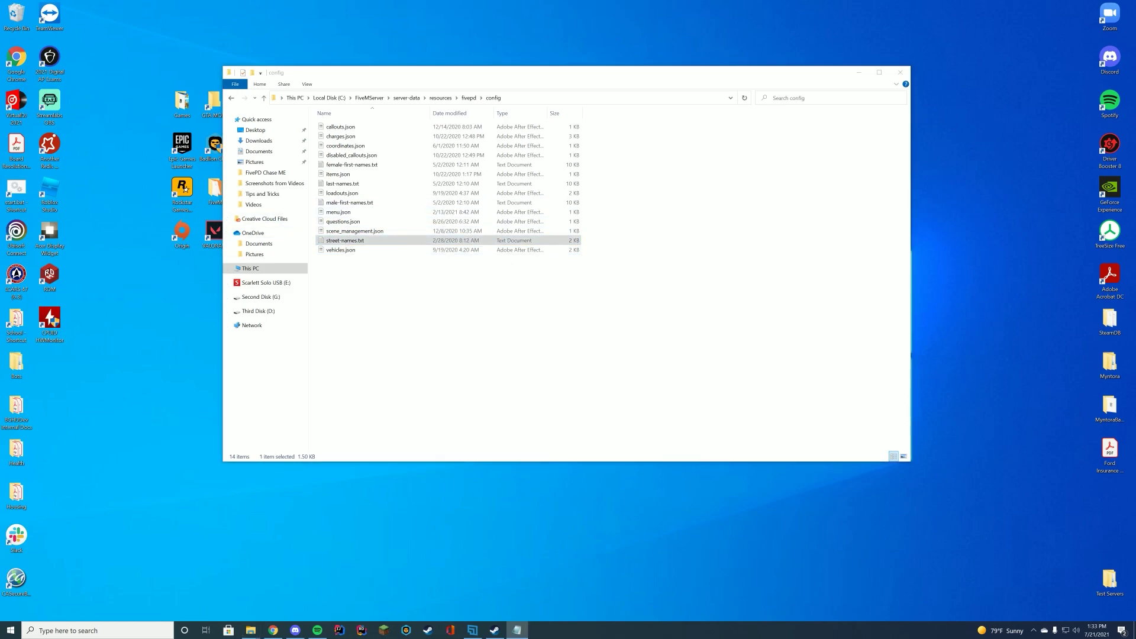
scroll(369, 298, "down", 20)
left_click(847, 117)
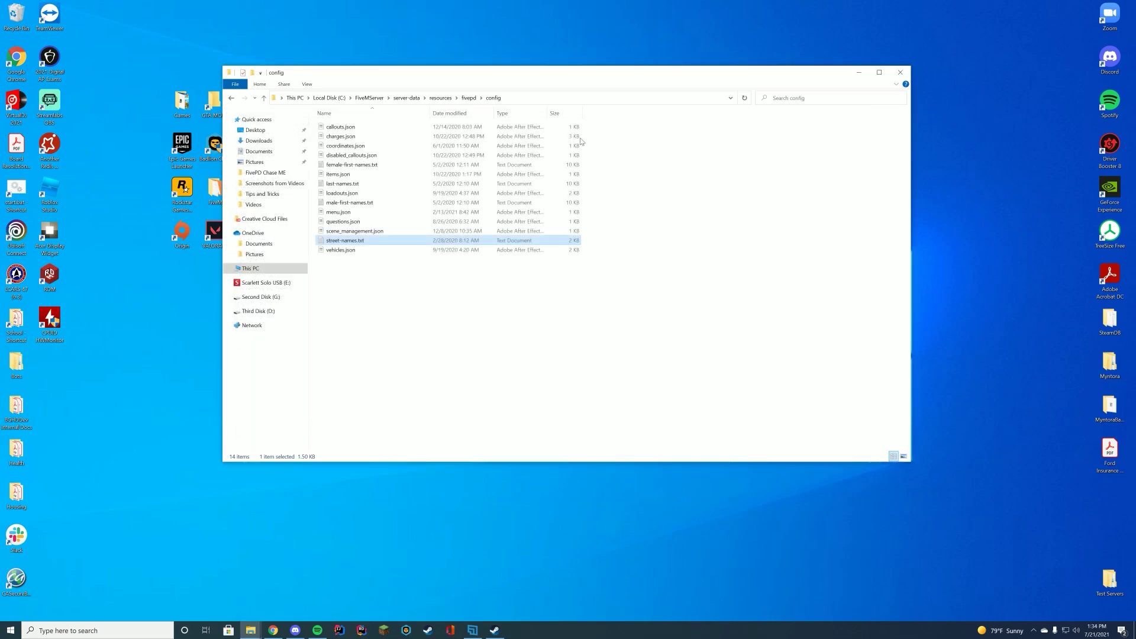
Step: Go back up to the server-data folder and open server.cfg in Notepad++
left_click(441, 97)
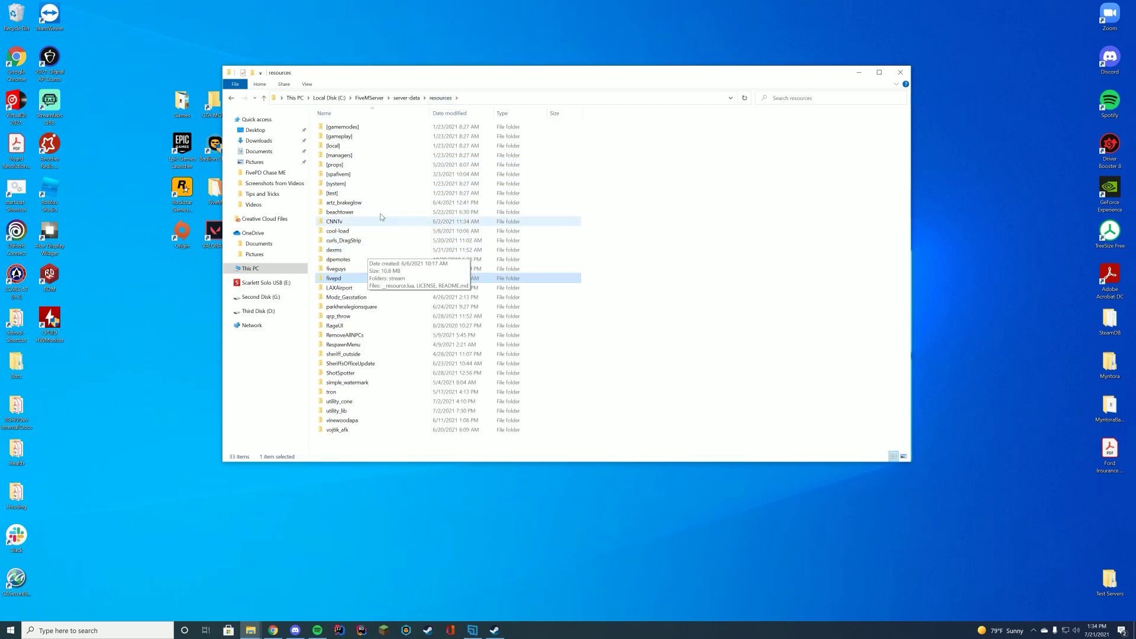
left_click(407, 98)
right_click(337, 184)
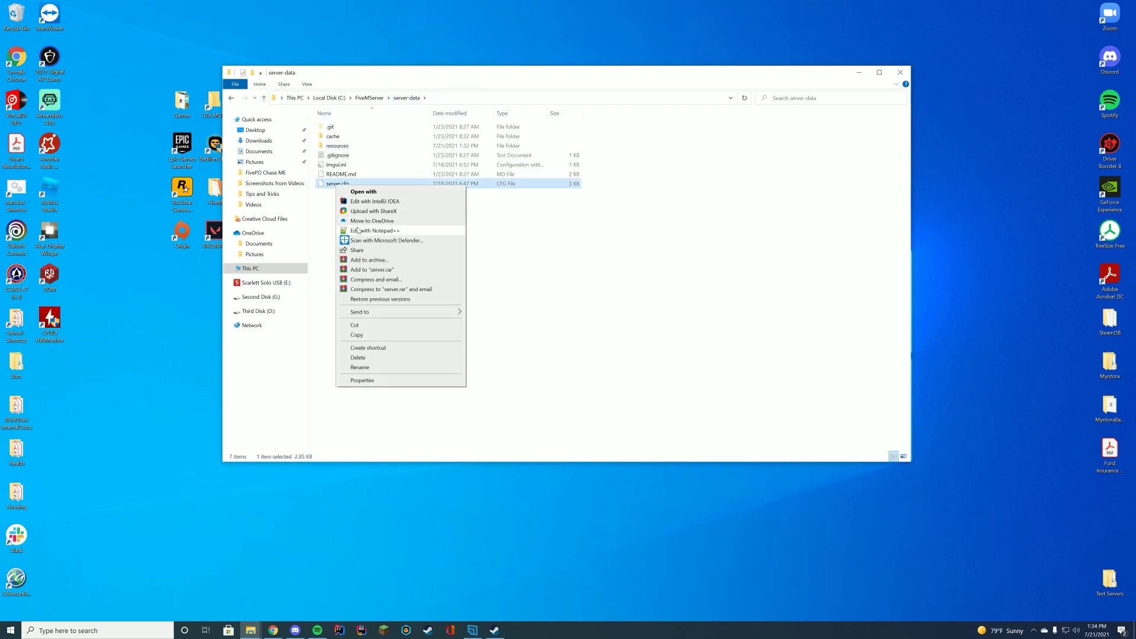
left_click(357, 231)
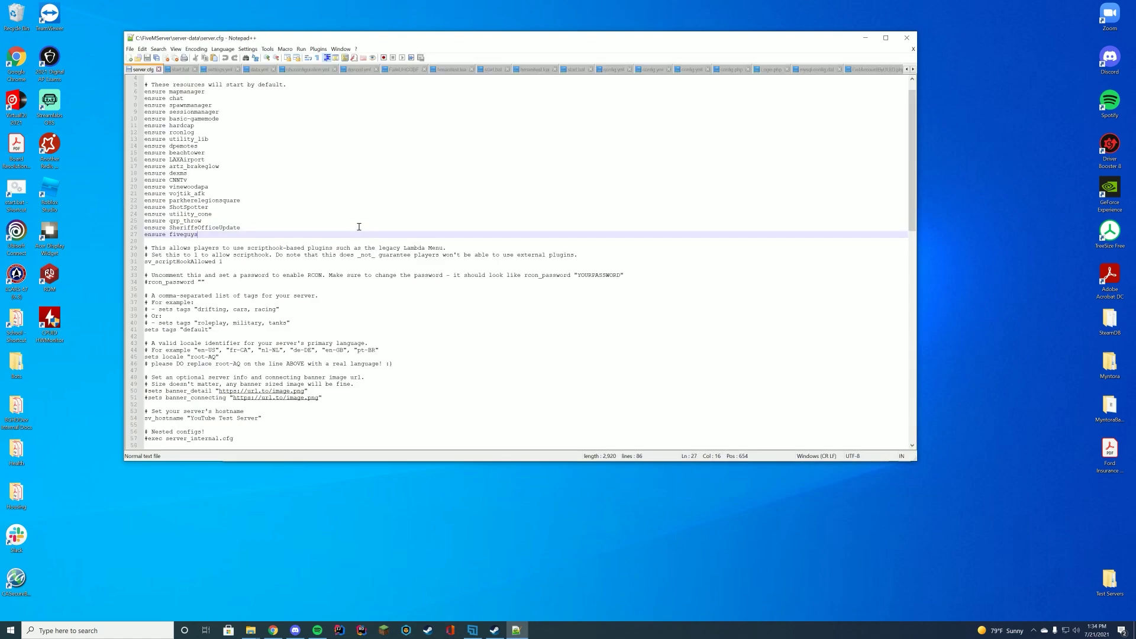
Step: Add the line "ensure fivepd" below "ensure fiveguys" in server.cfg, save the file and close the editor
key("Return")
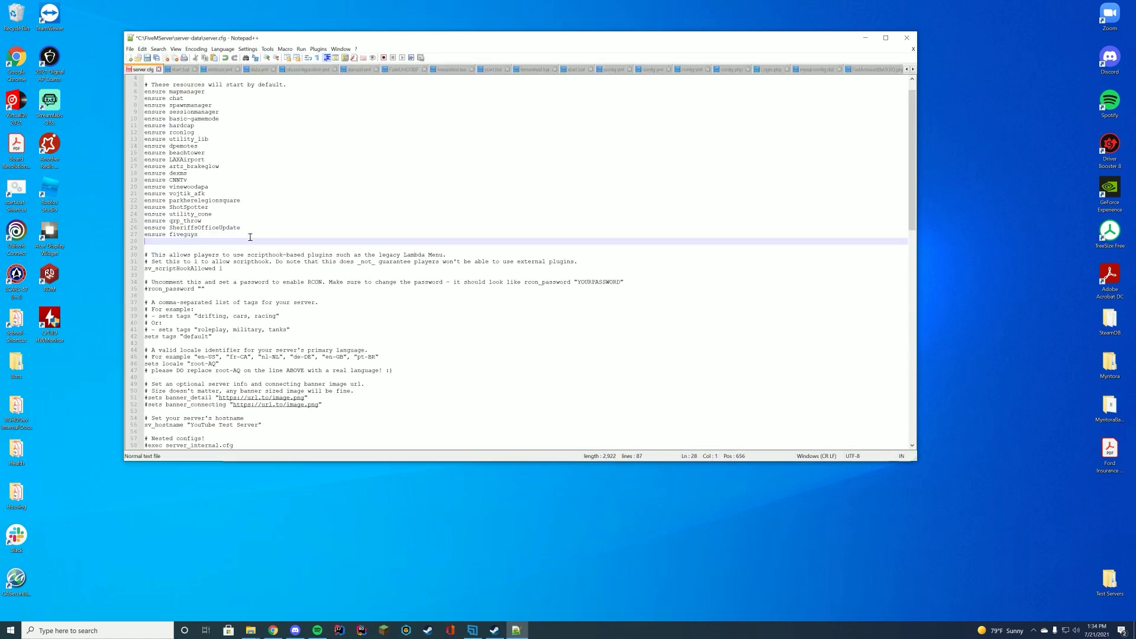
type("ensure fivepd")
key("ctrl+s")
left_click_drag(169, 241, 207, 241)
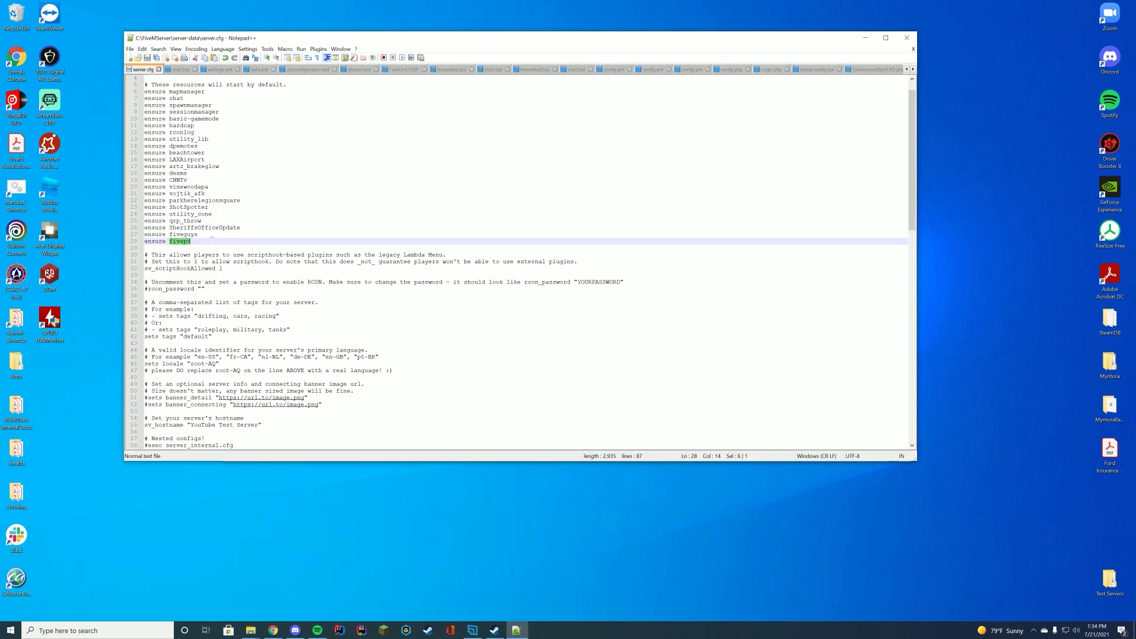
left_click(221, 240)
left_click(907, 37)
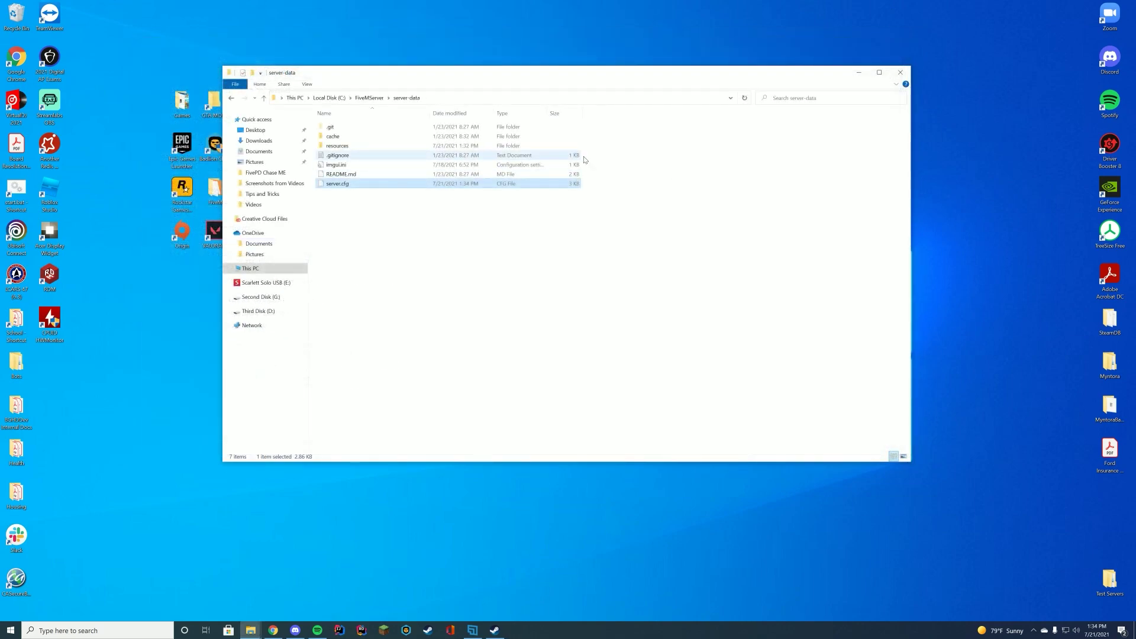
Step: Open the resources folder, start the FiveM server from the desktop and check its console output for the fivepd resource
double_click(379, 146)
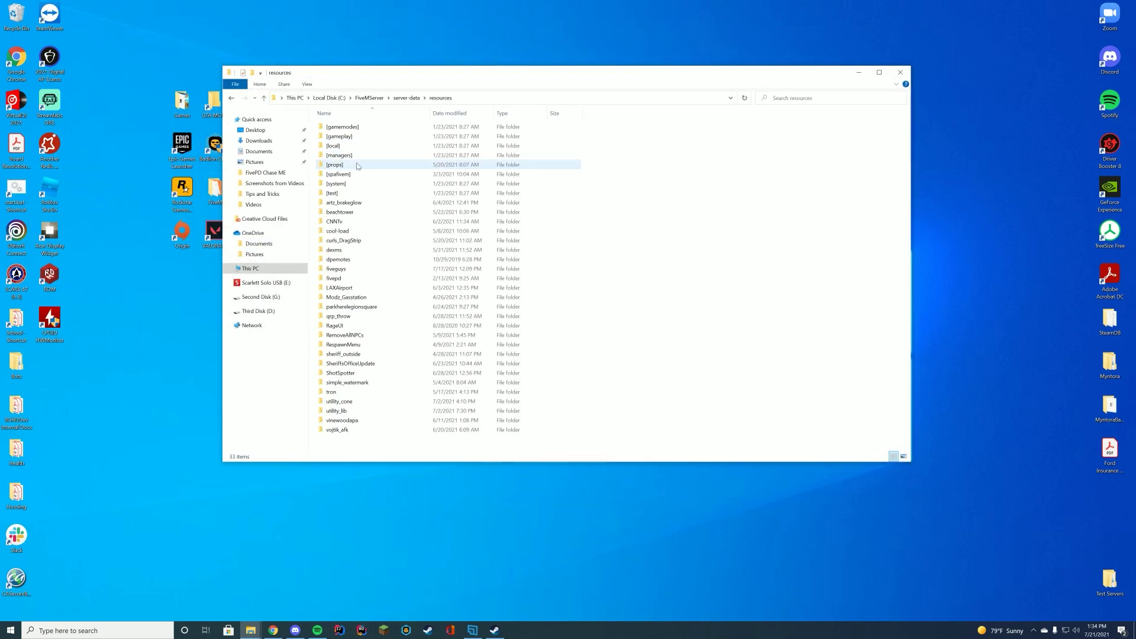
left_click(17, 198)
double_click(16, 198)
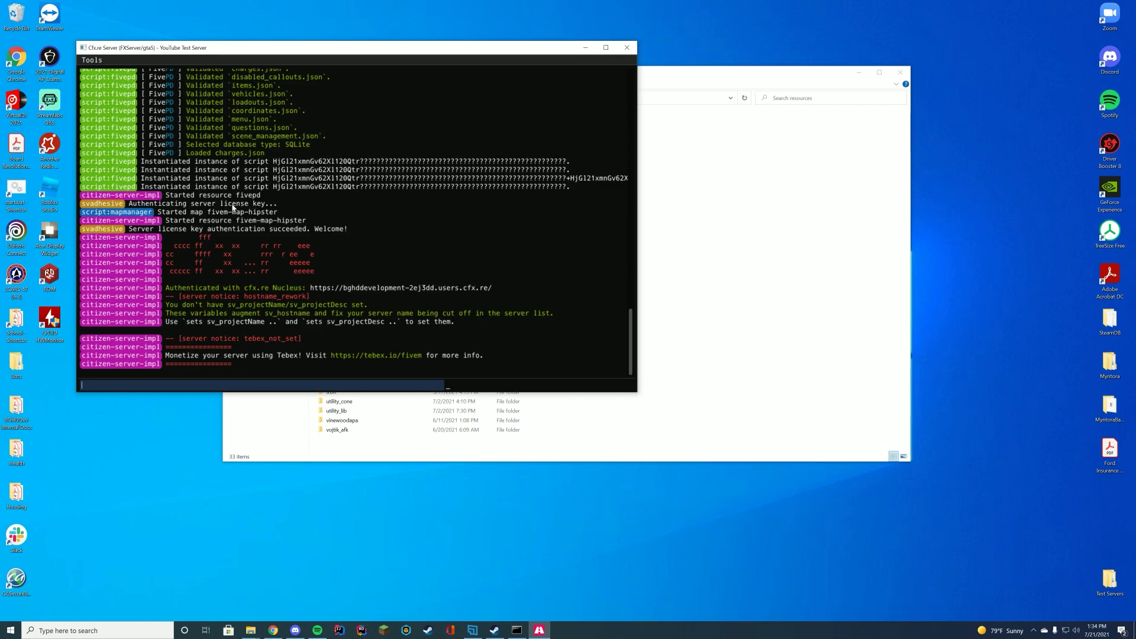
scroll(178, 201, "up", 5)
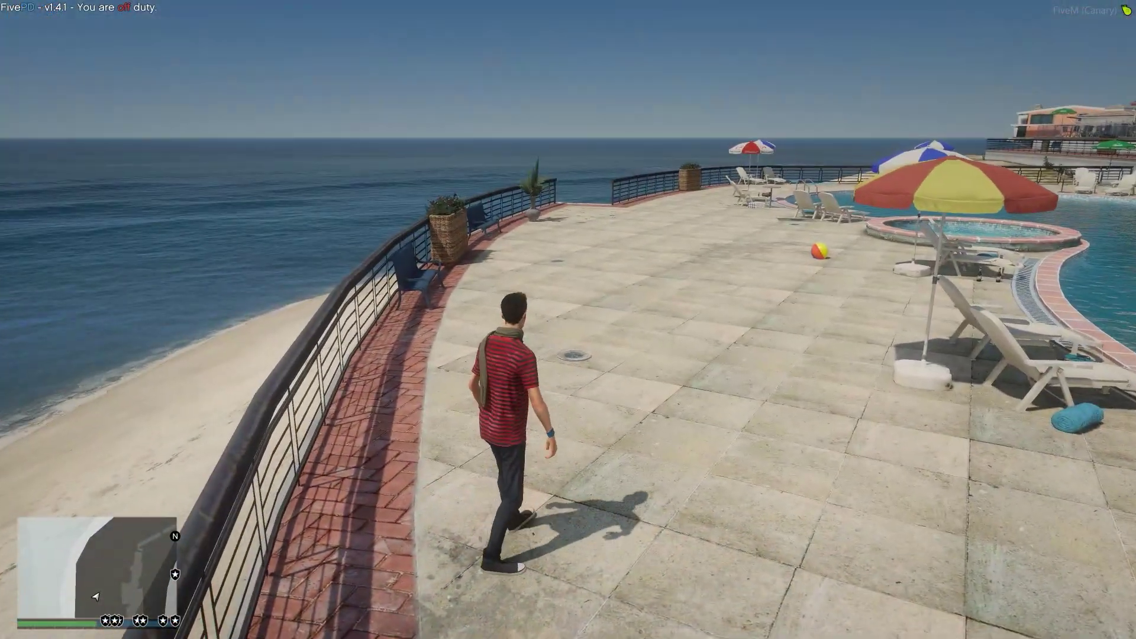
Step: Open the FivePD duty menu in the game, go through its entries down to Options menu, and close it
key("w")
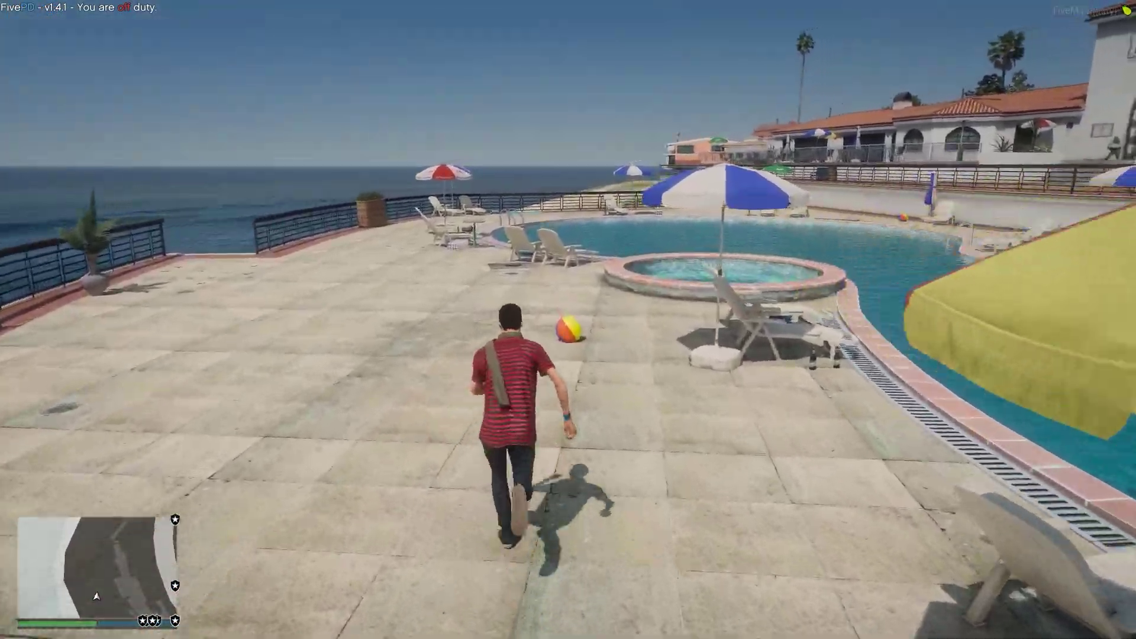
key("a")
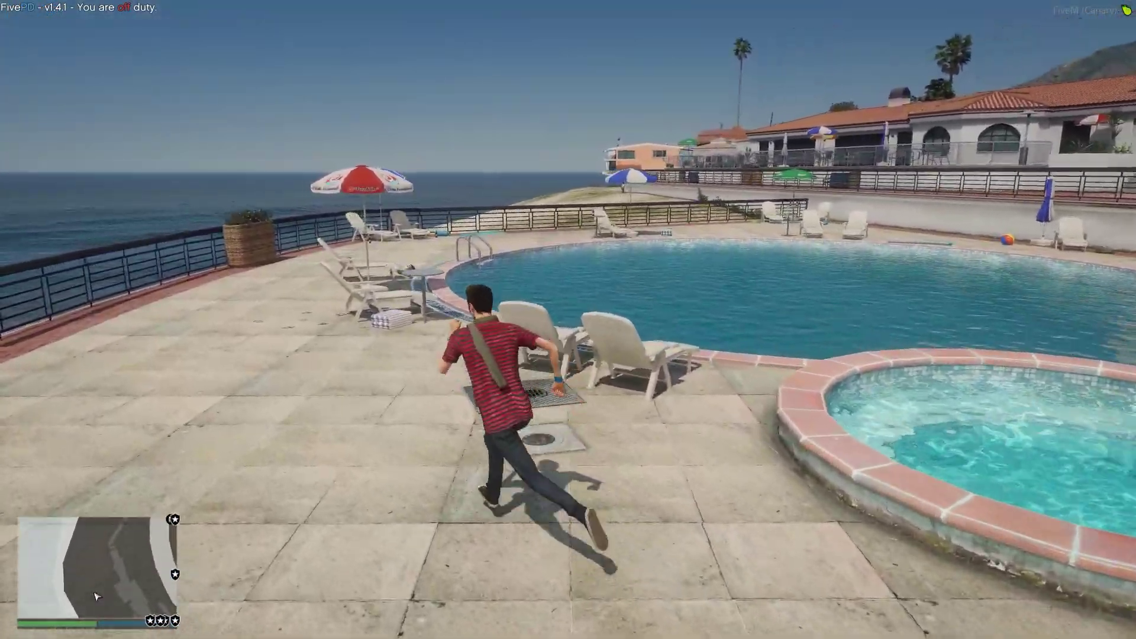
key("F6")
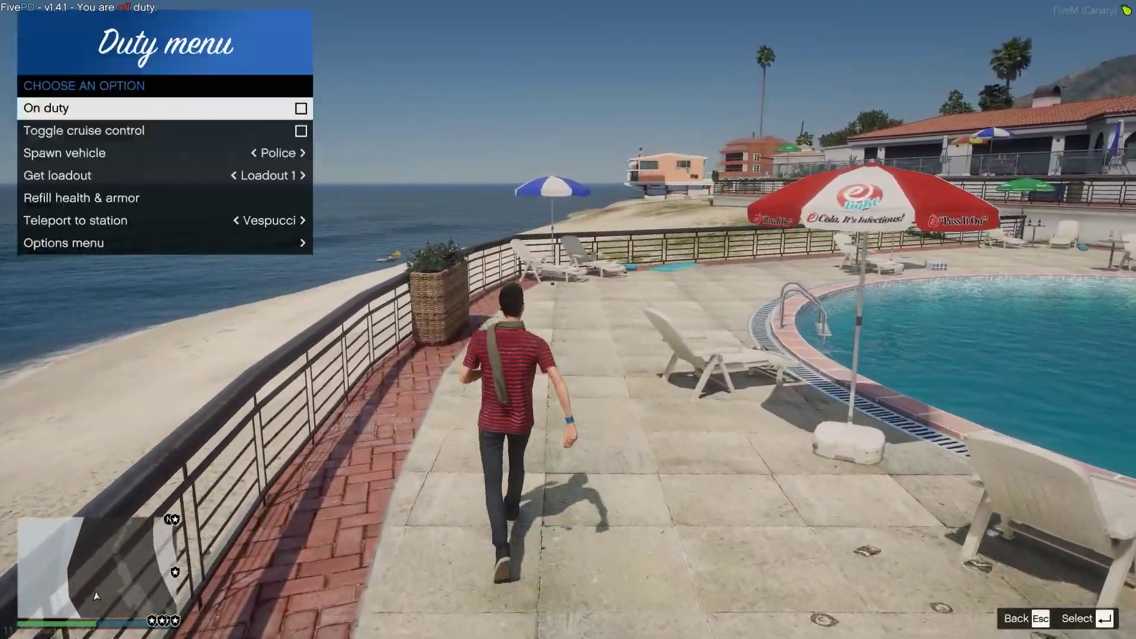
key("Down")
key("Down")
key("Down")
key("Down")
key("Down")
key("Down")
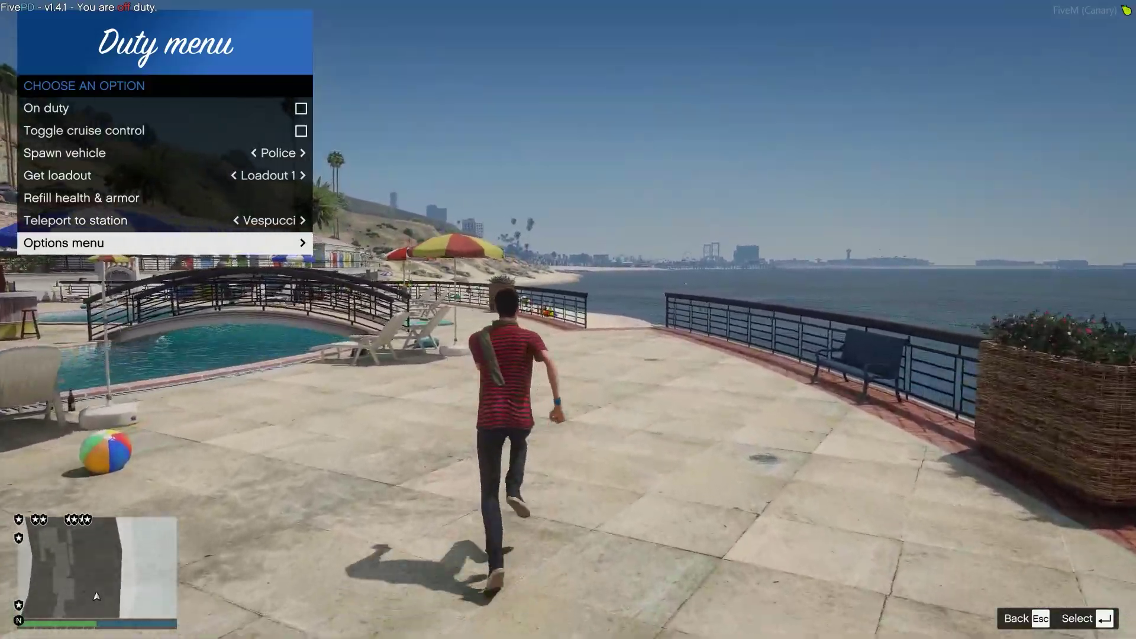
key("Escape")
key("w")
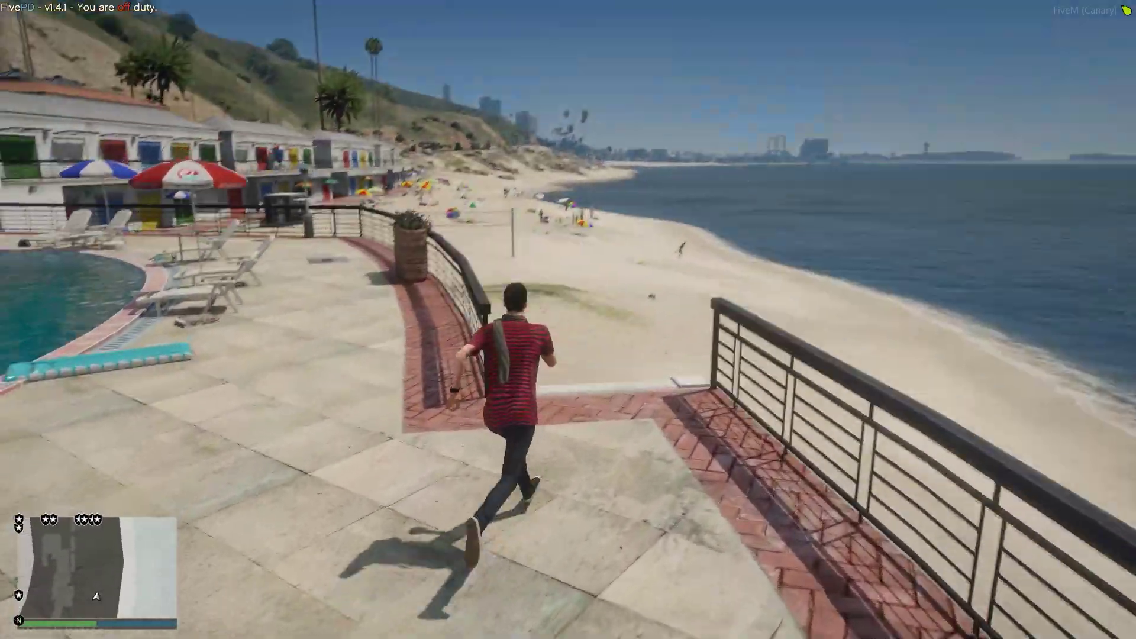
key("w")
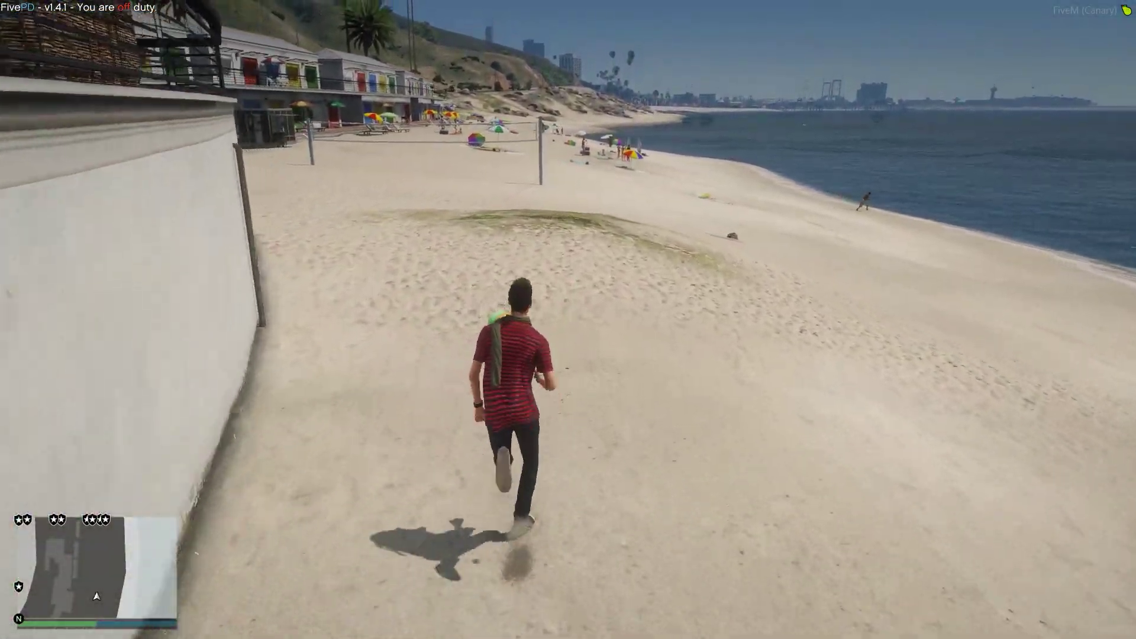
key("w")
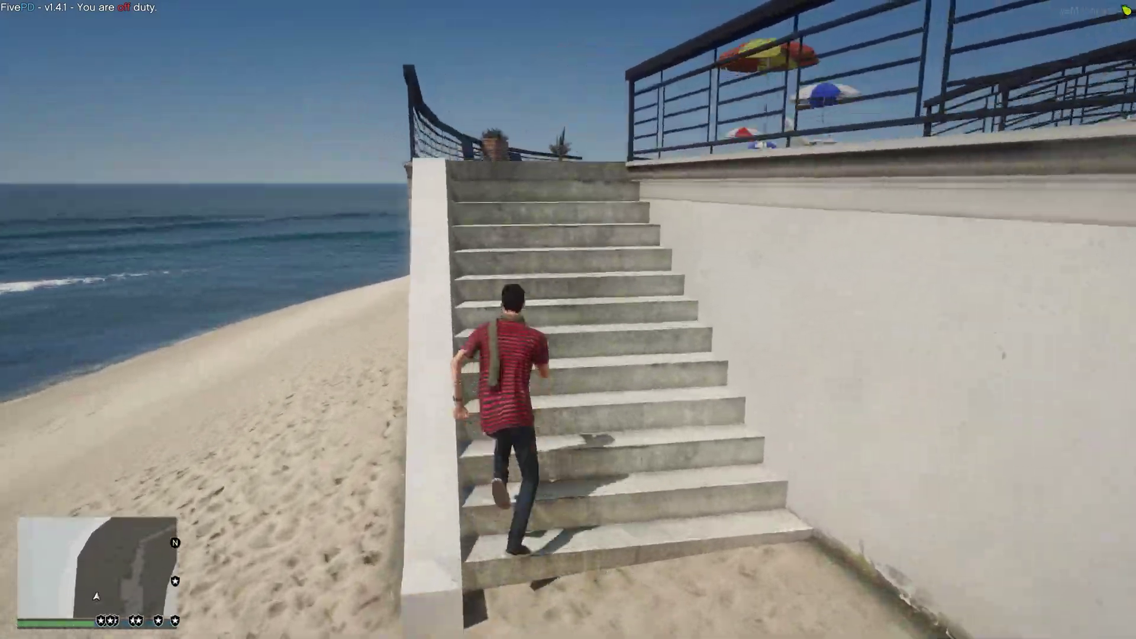
key("w")
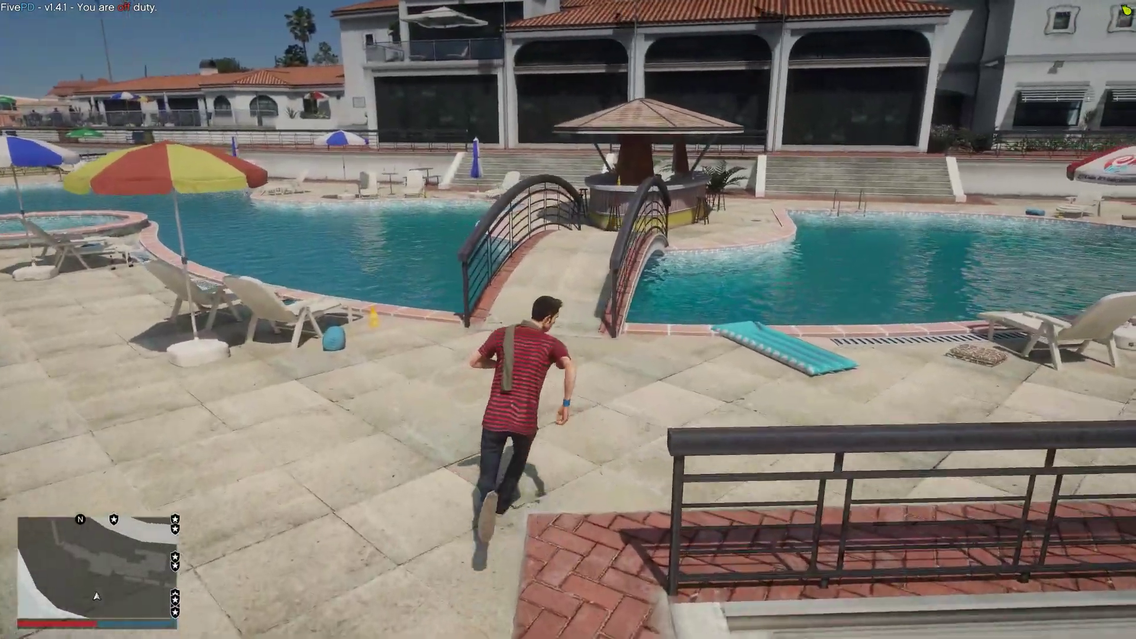
key("w")
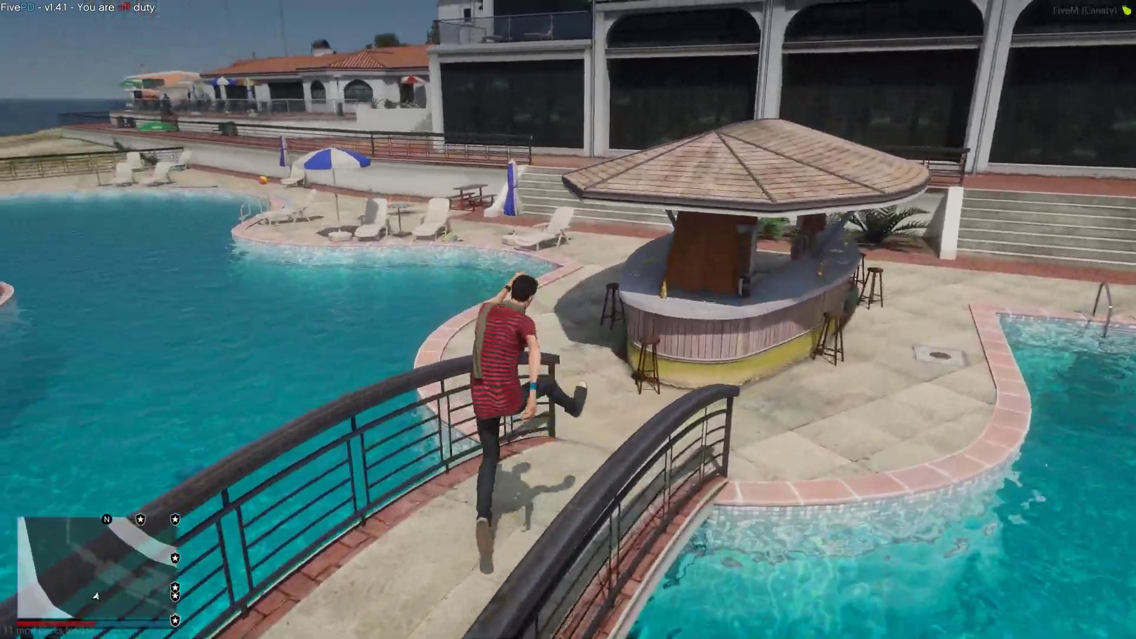
key("w")
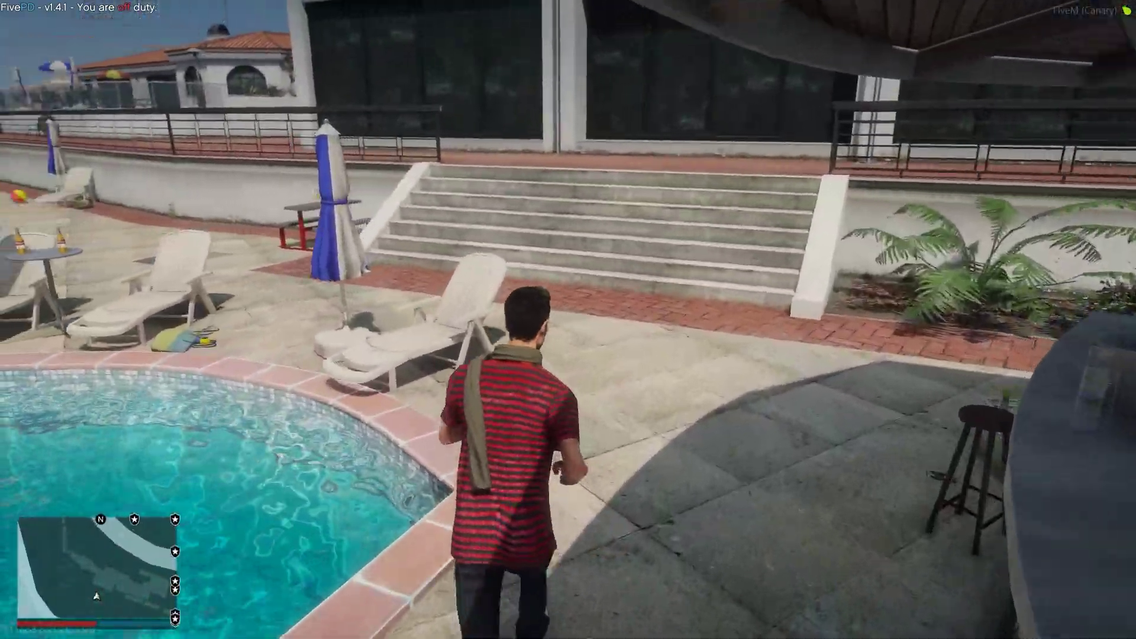
key("w")
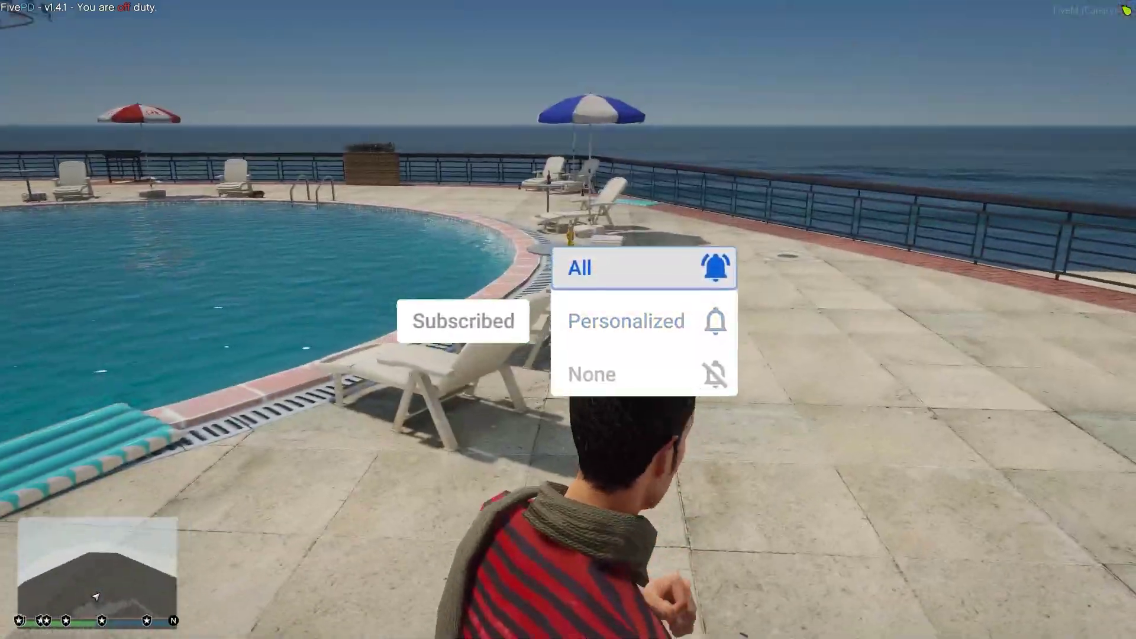
key("w")
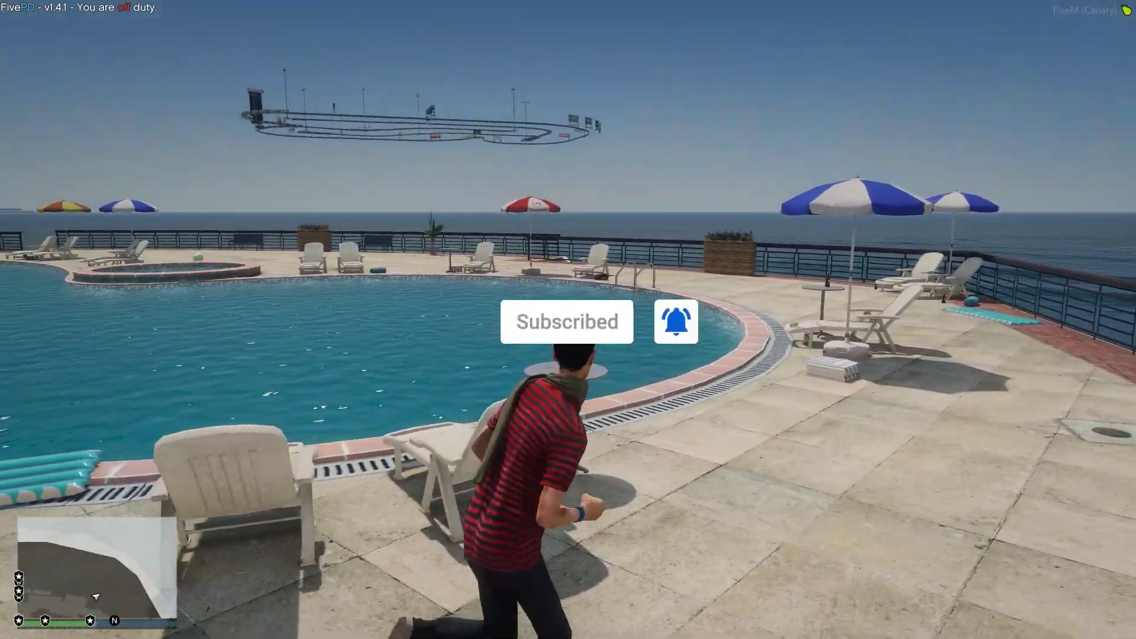
key("w")
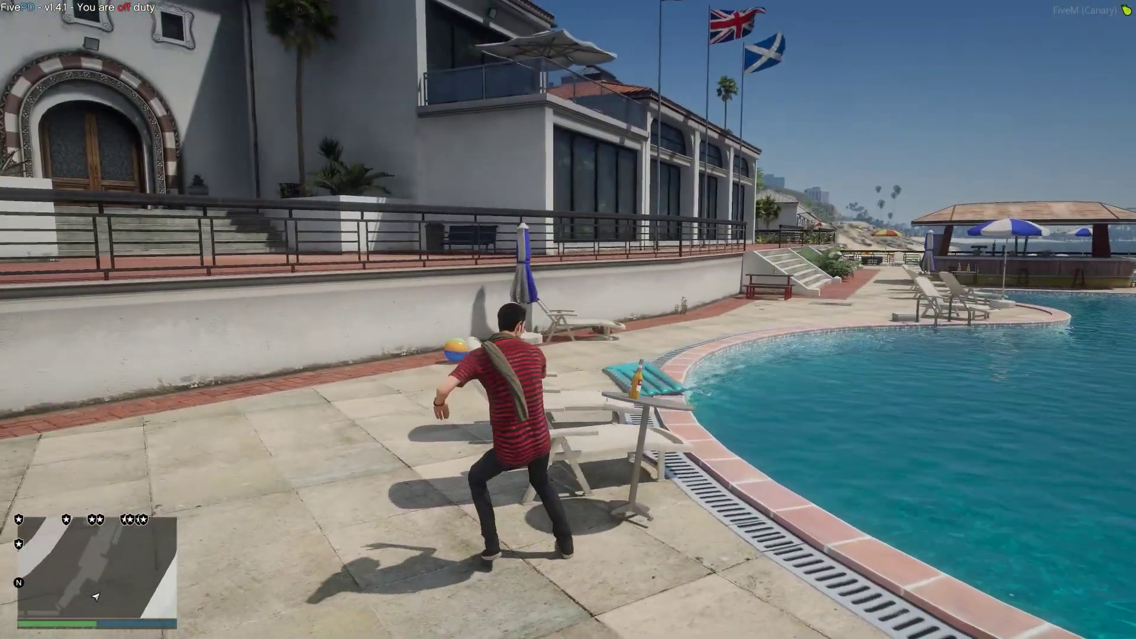